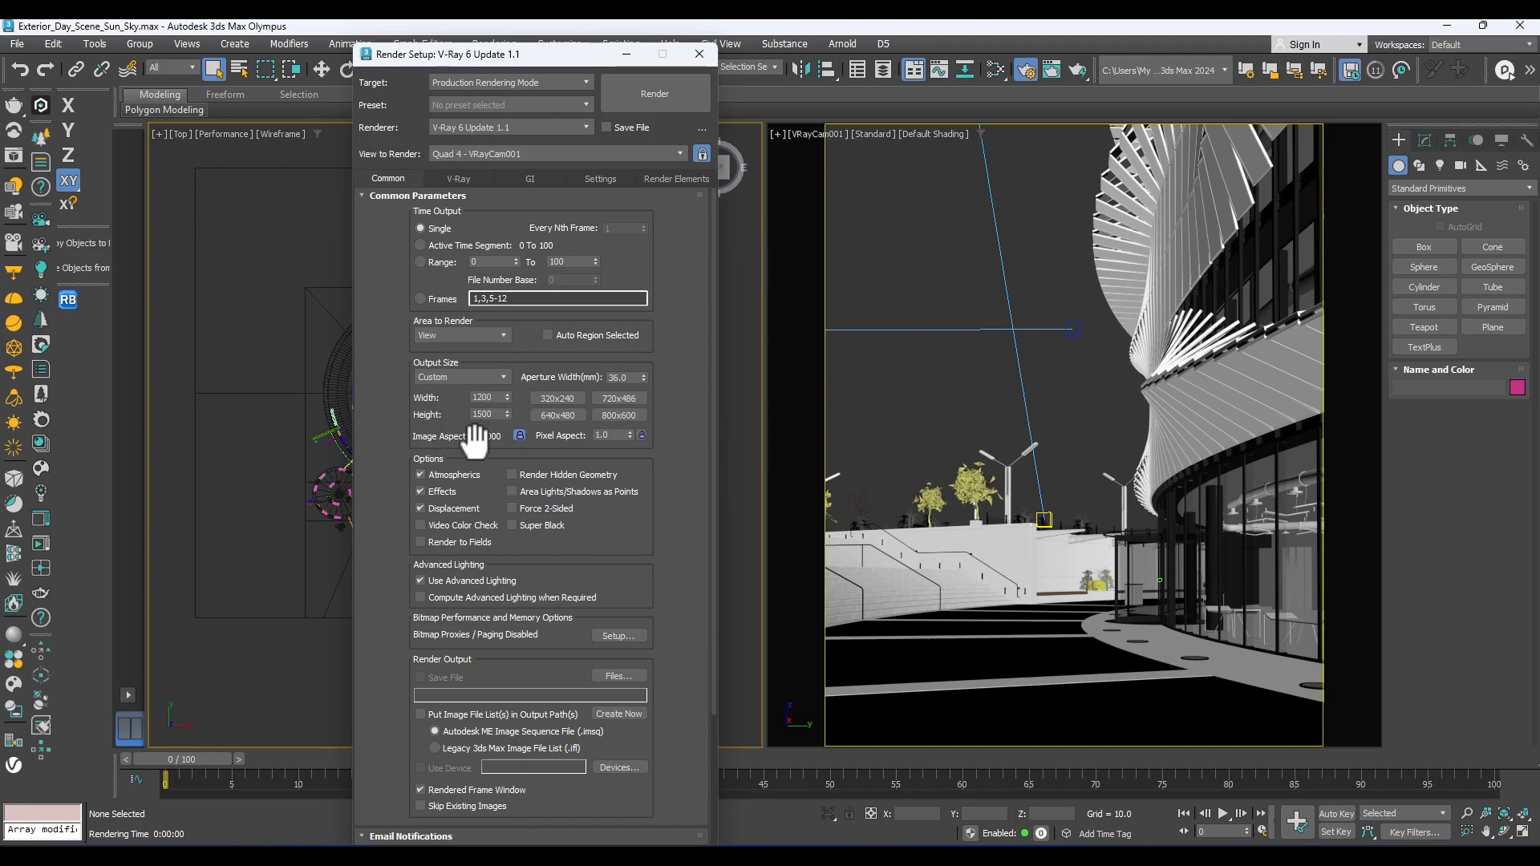
Set the render output width to 3000 and switch all V-Ray rollouts to Advanced mode
double_click(495, 395)
left_click(463, 180)
left_click(368, 213)
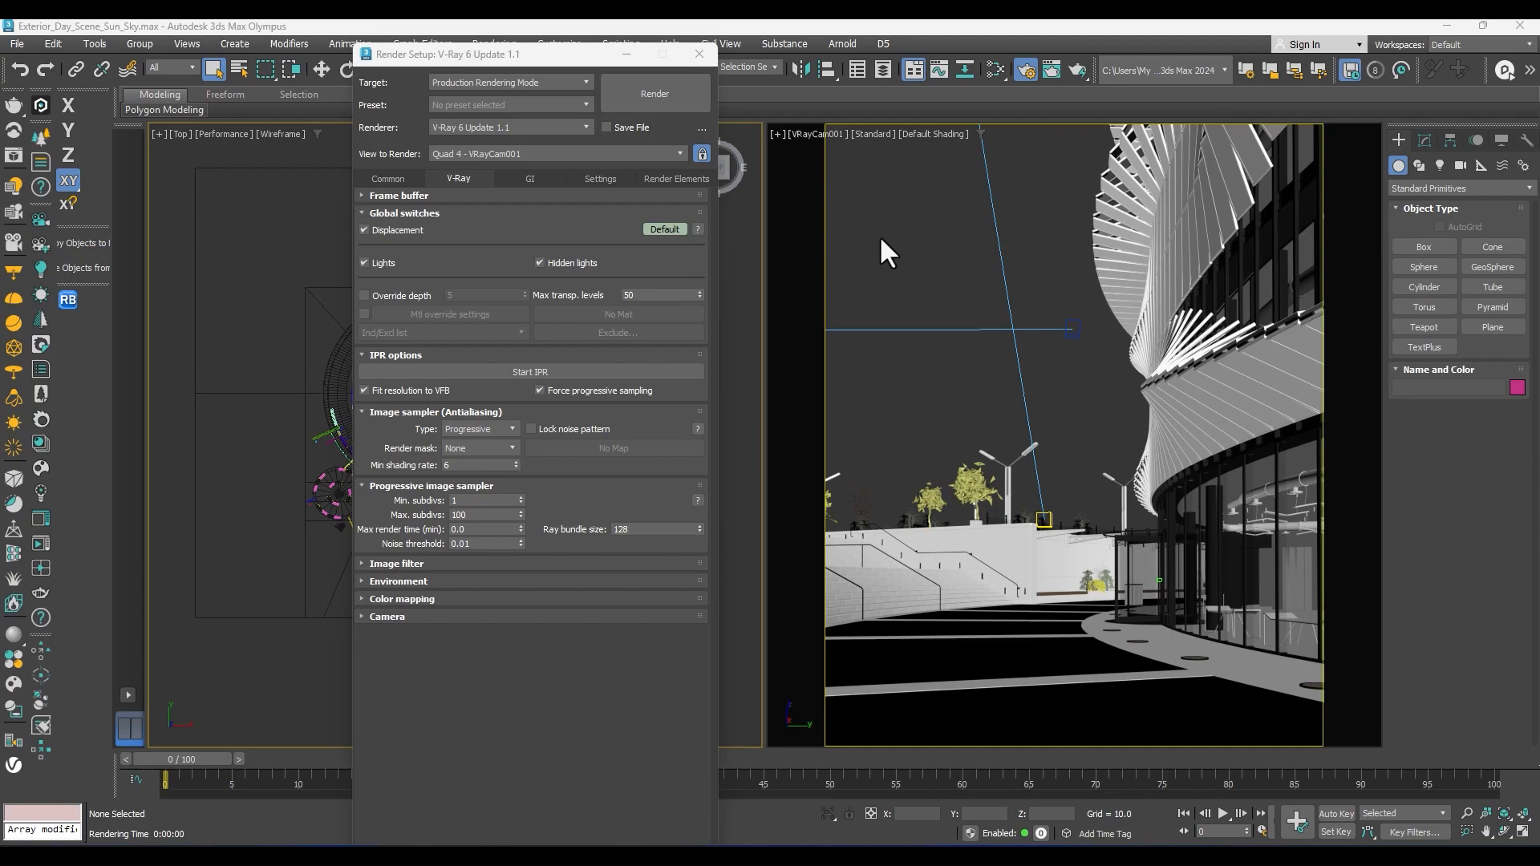
right_click(652, 228)
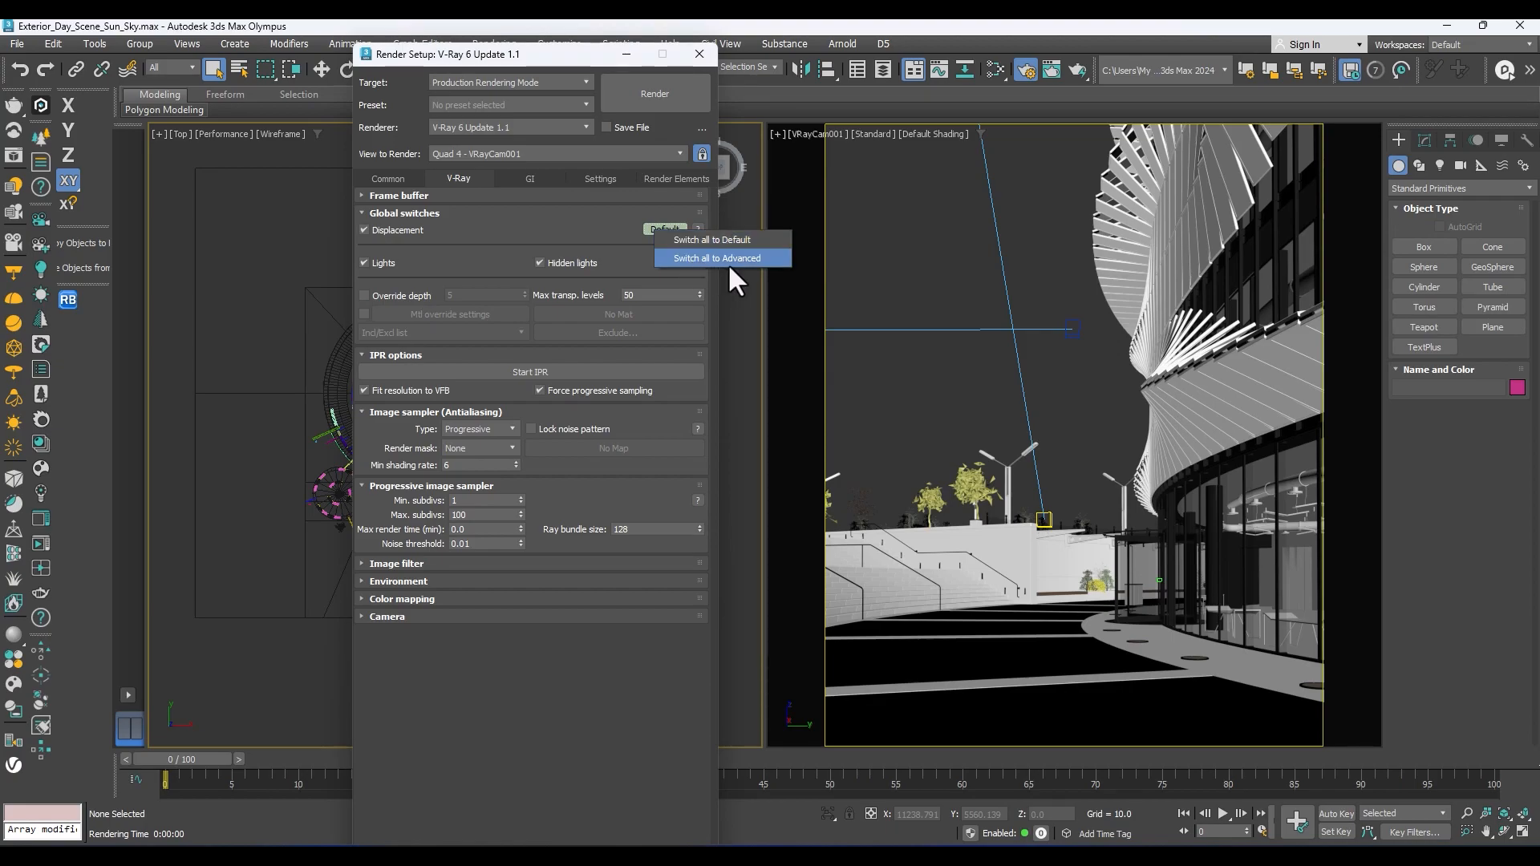
left_click(691, 258)
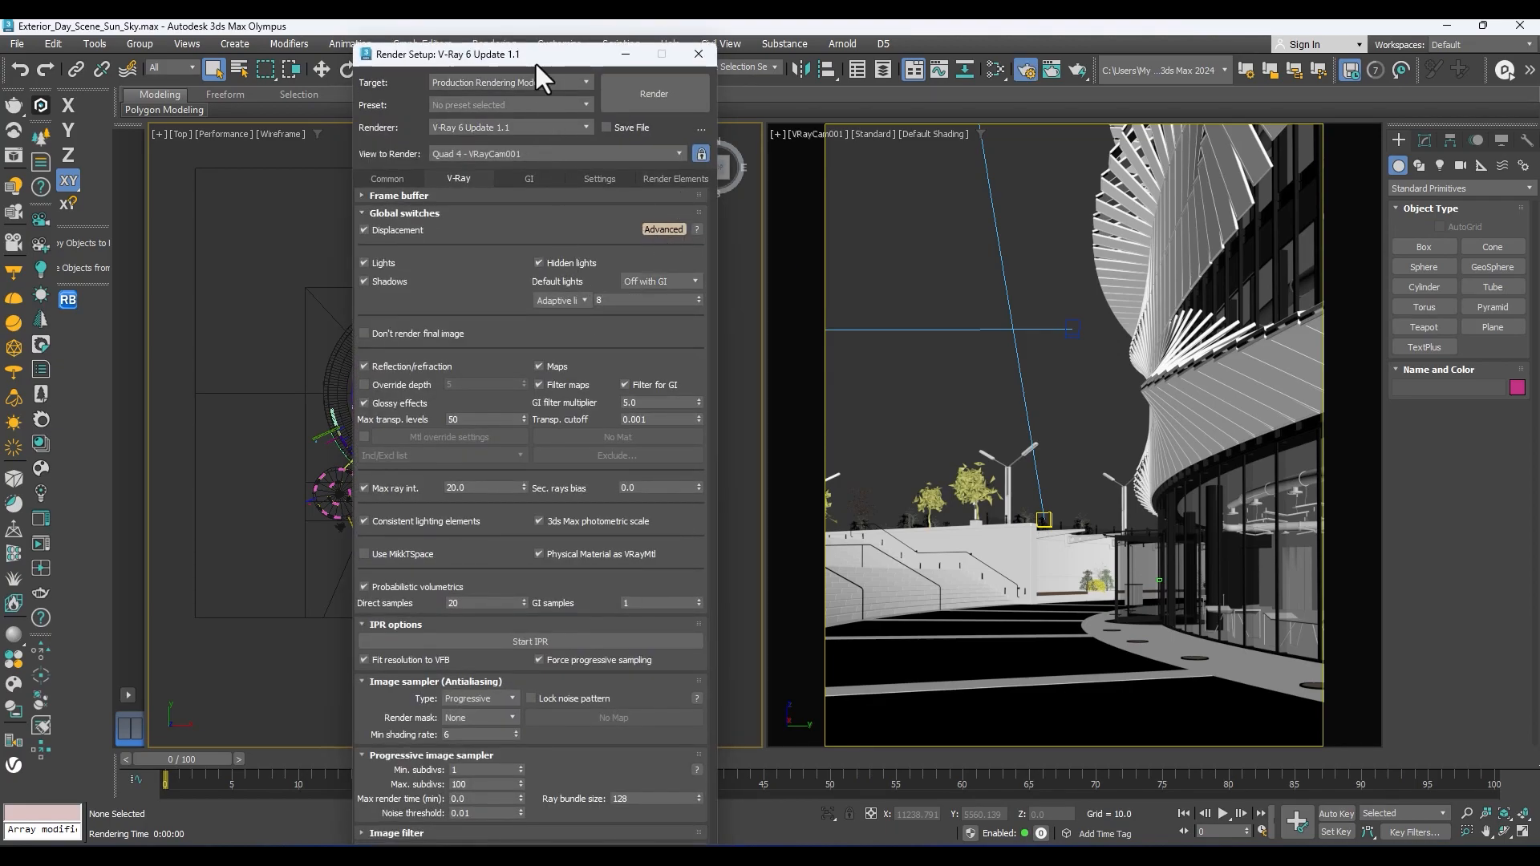
left_click_drag(531, 58, 676, 71)
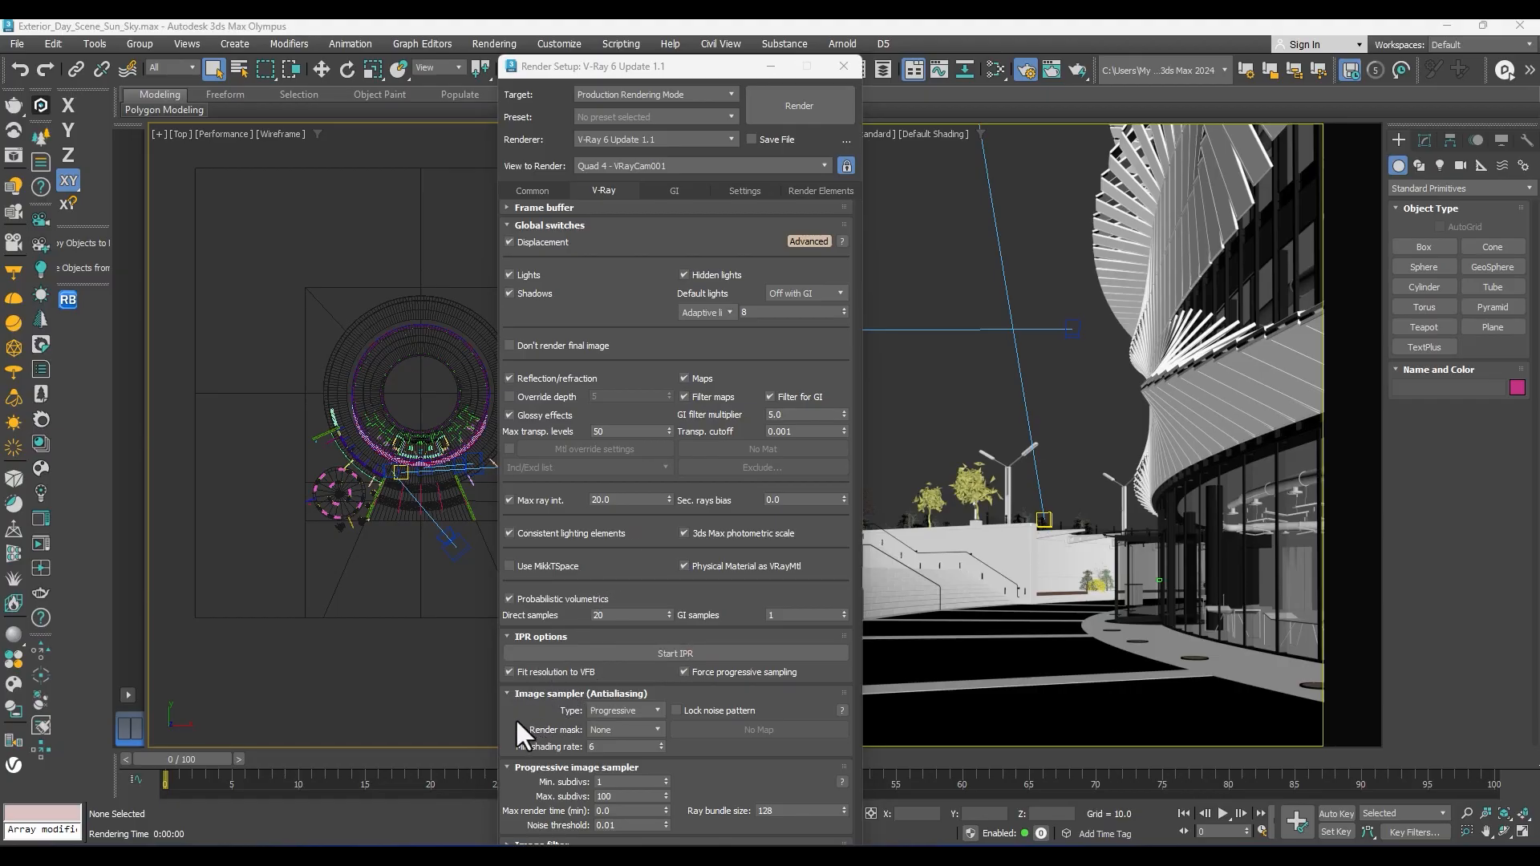
left_click_drag(652, 72, 647, 42)
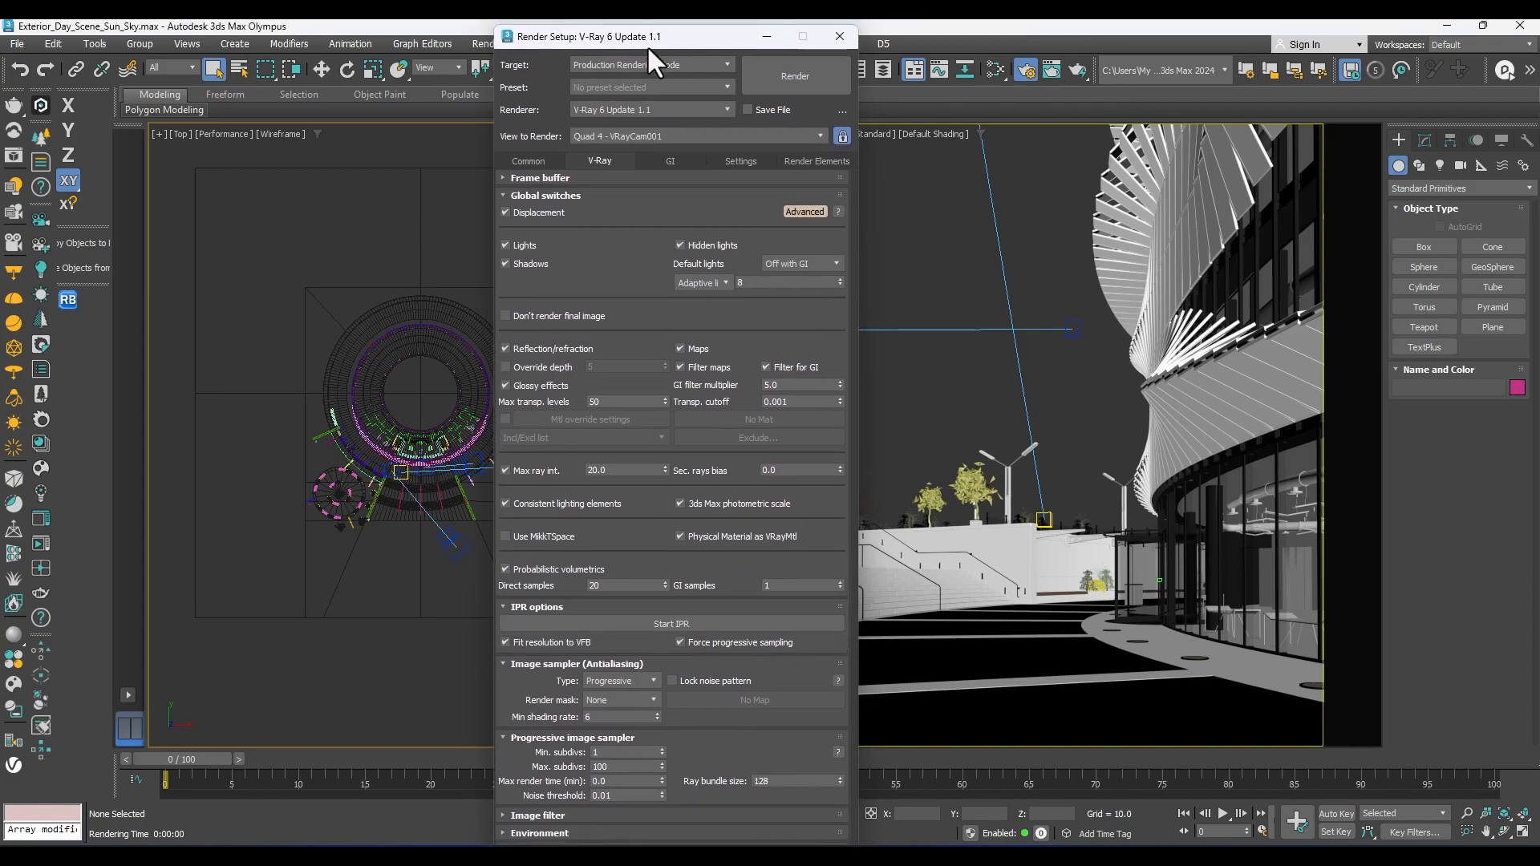
Change the image sampler type from Progressive to Bucket
left_click(555, 662)
left_click(552, 665)
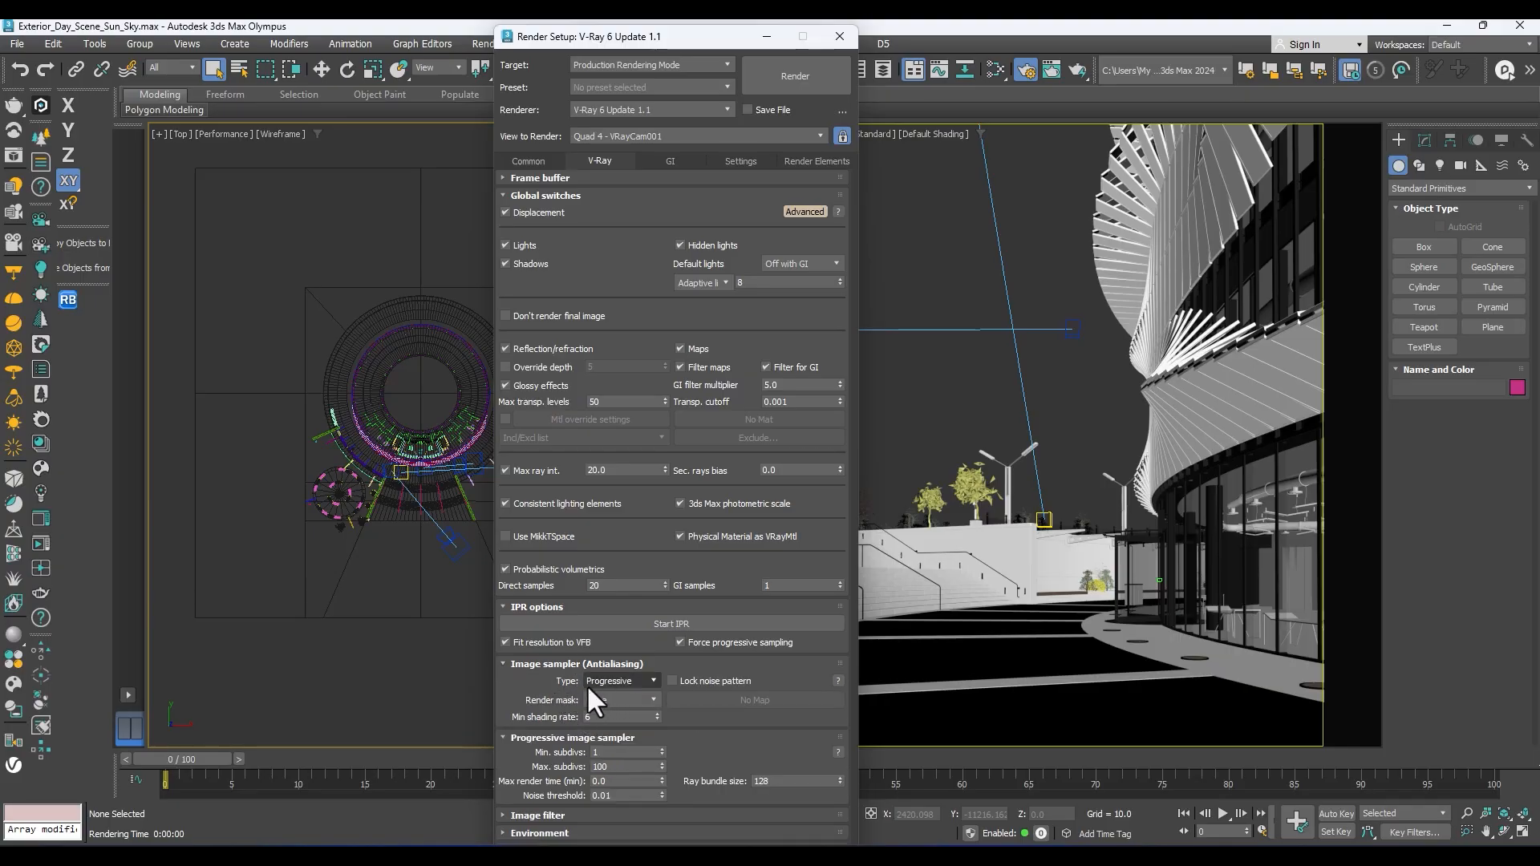
left_click(593, 680)
left_click(603, 694)
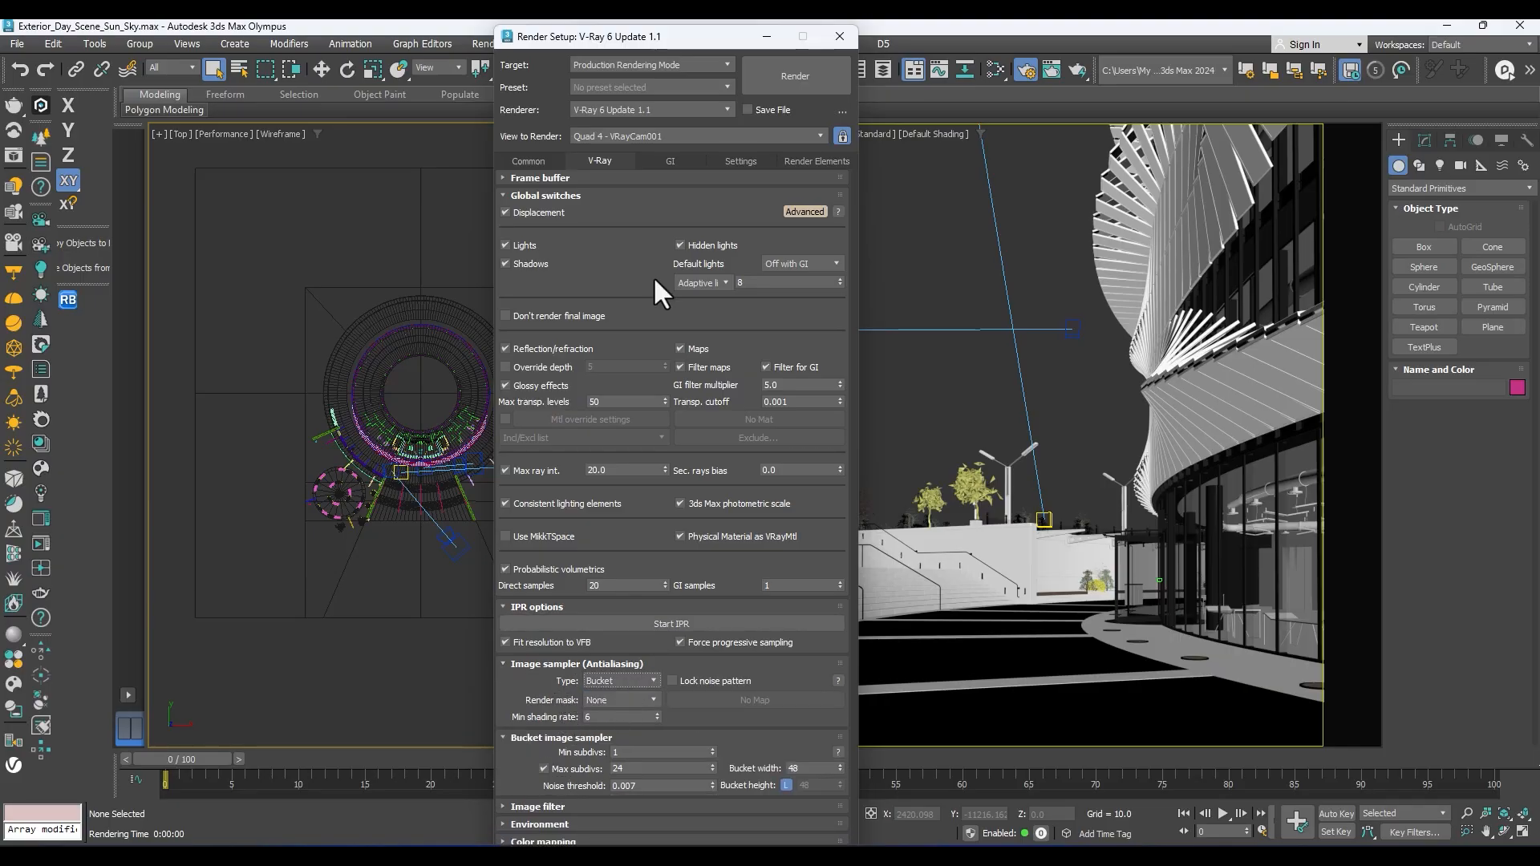
left_click_drag(648, 36, 616, 39)
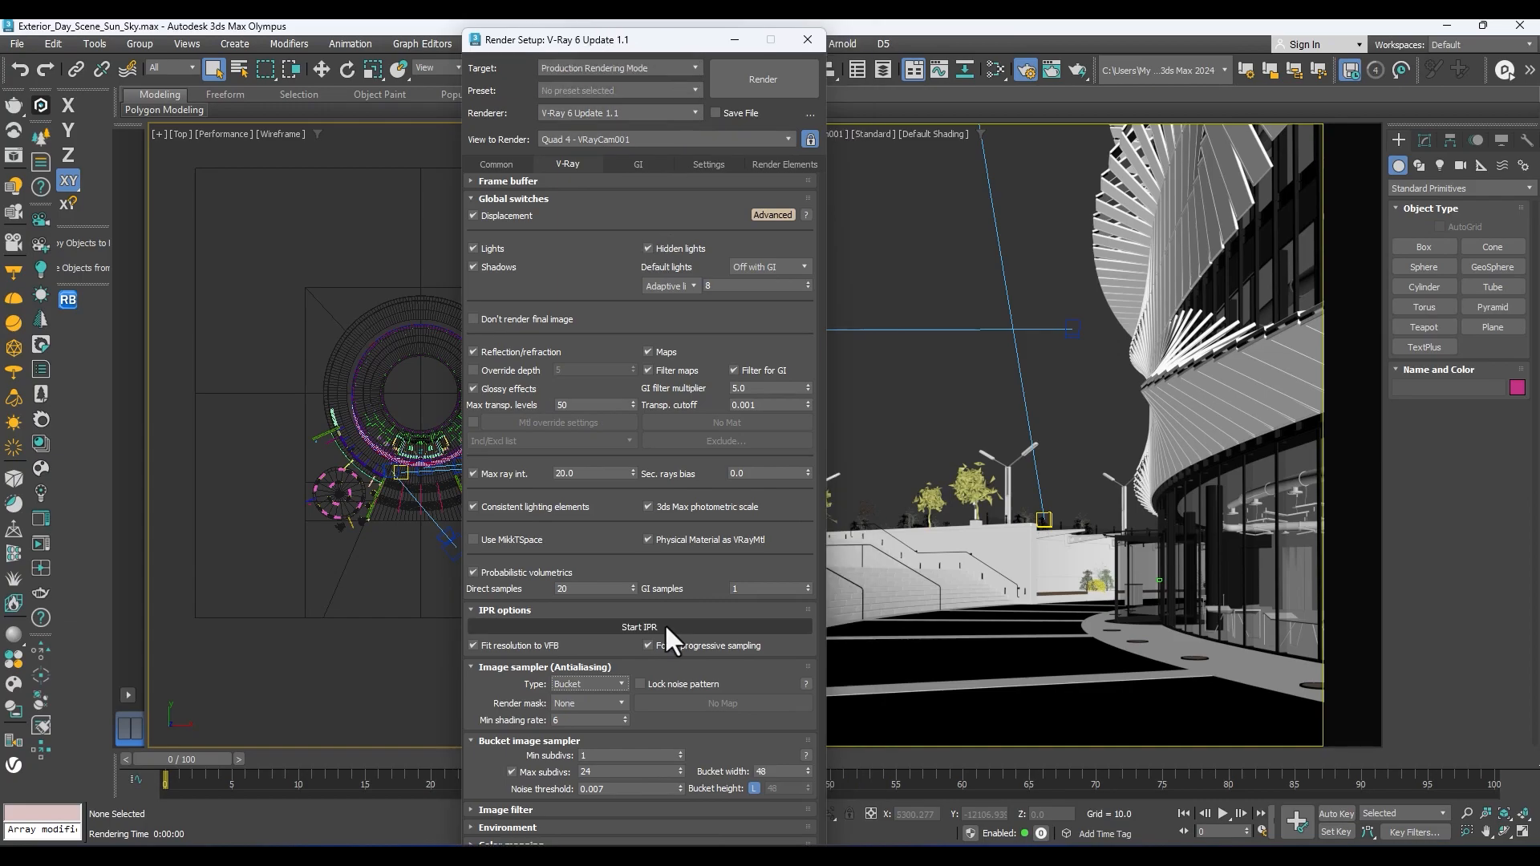
Set the image sampler to Progressive with a max render time of 15 minutes and a noise threshold of 0.005
left_click(606, 683)
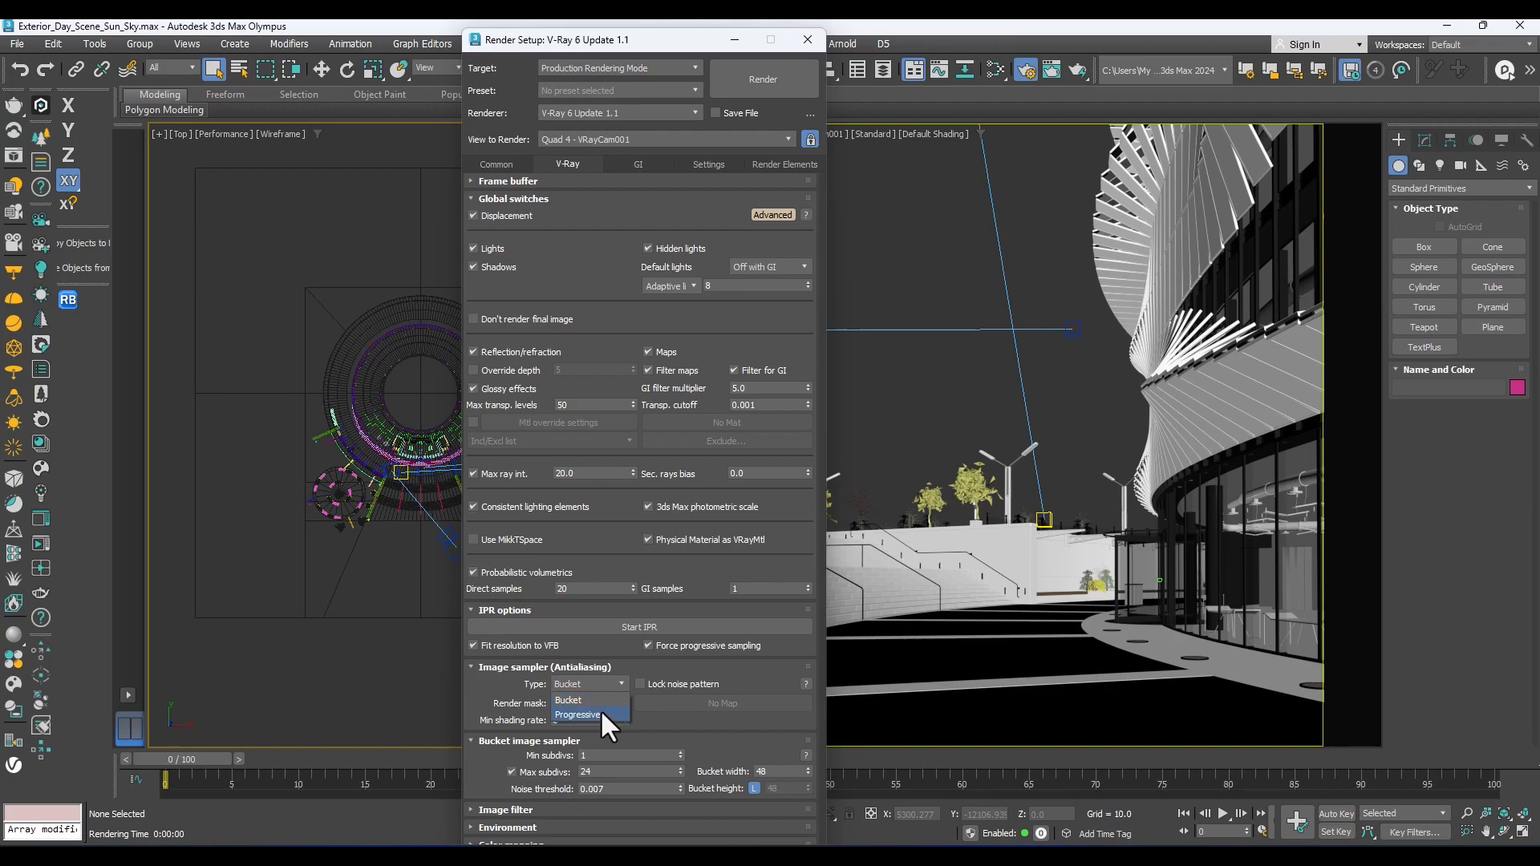
left_click(585, 714)
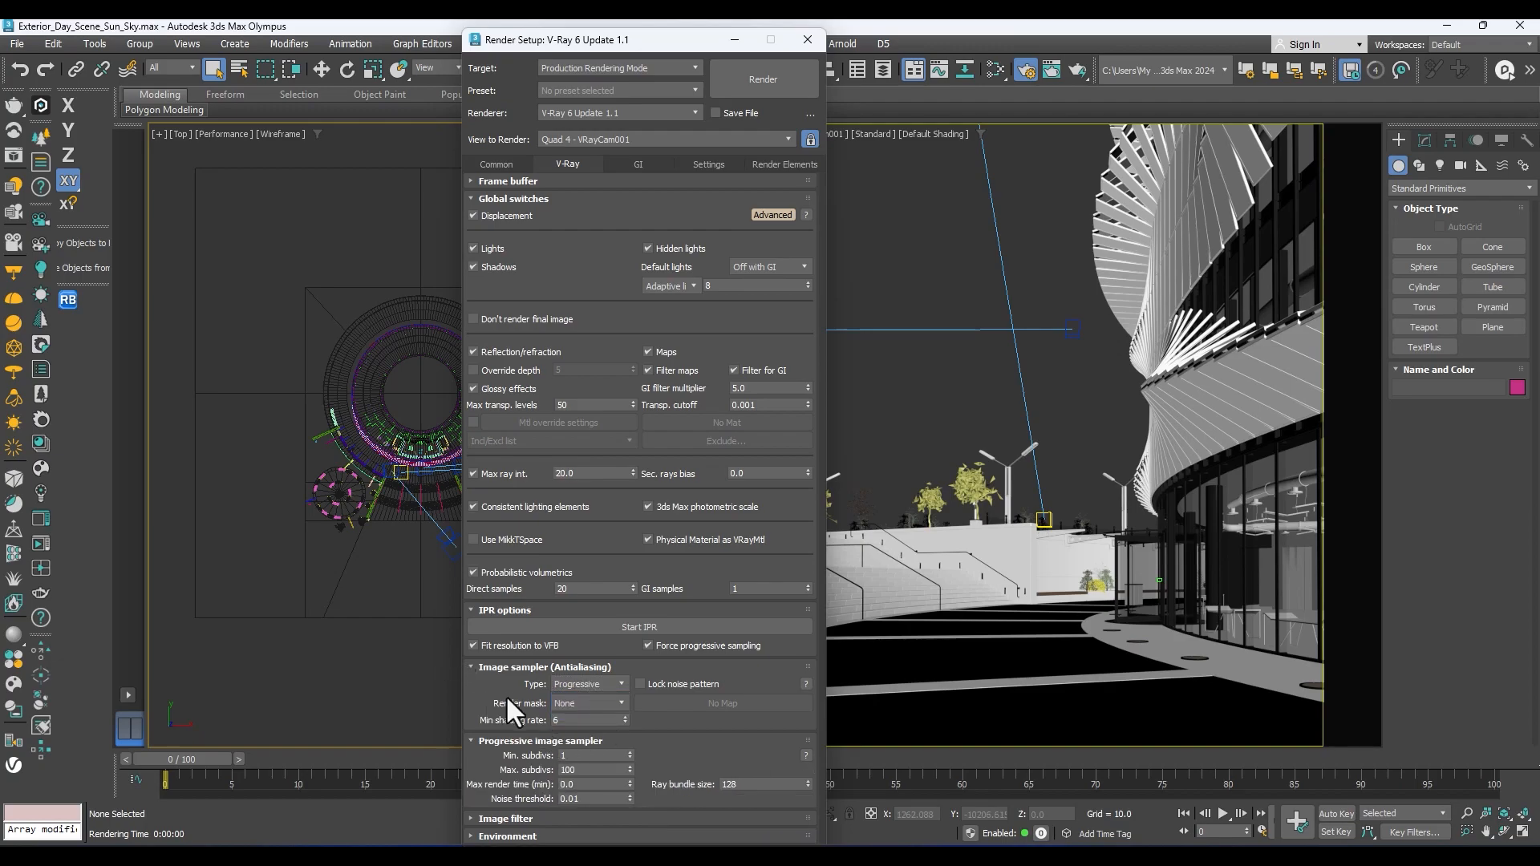
double_click(593, 785)
type("15")
key("Tab")
type(".005")
Start a progressive test render of the camera view, inspect the whole image in the enlarged frame buffer, and close it
left_click(762, 79)
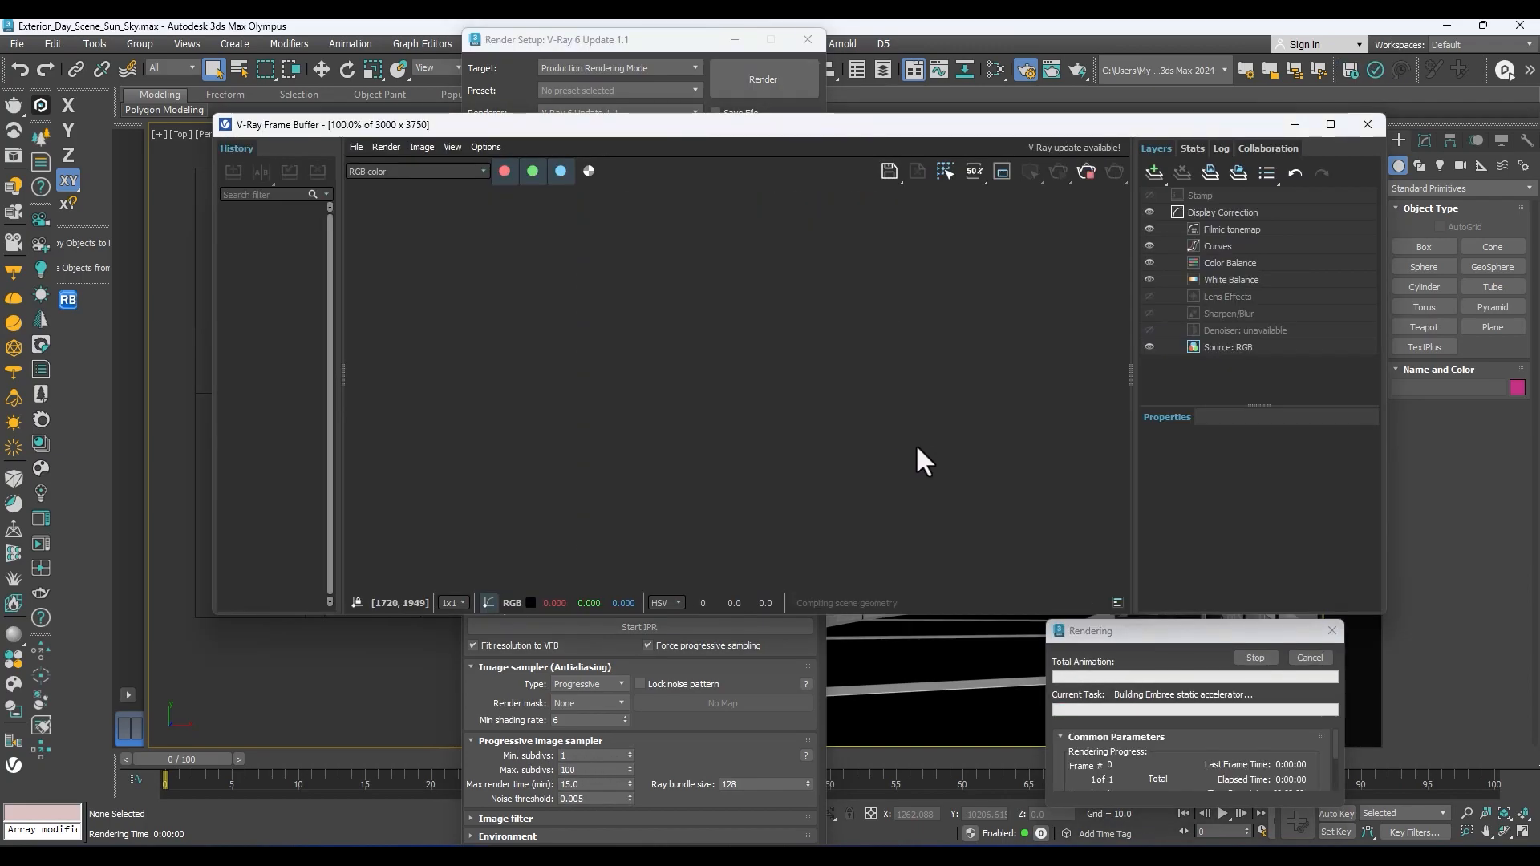
scroll(757, 419, "down", 3)
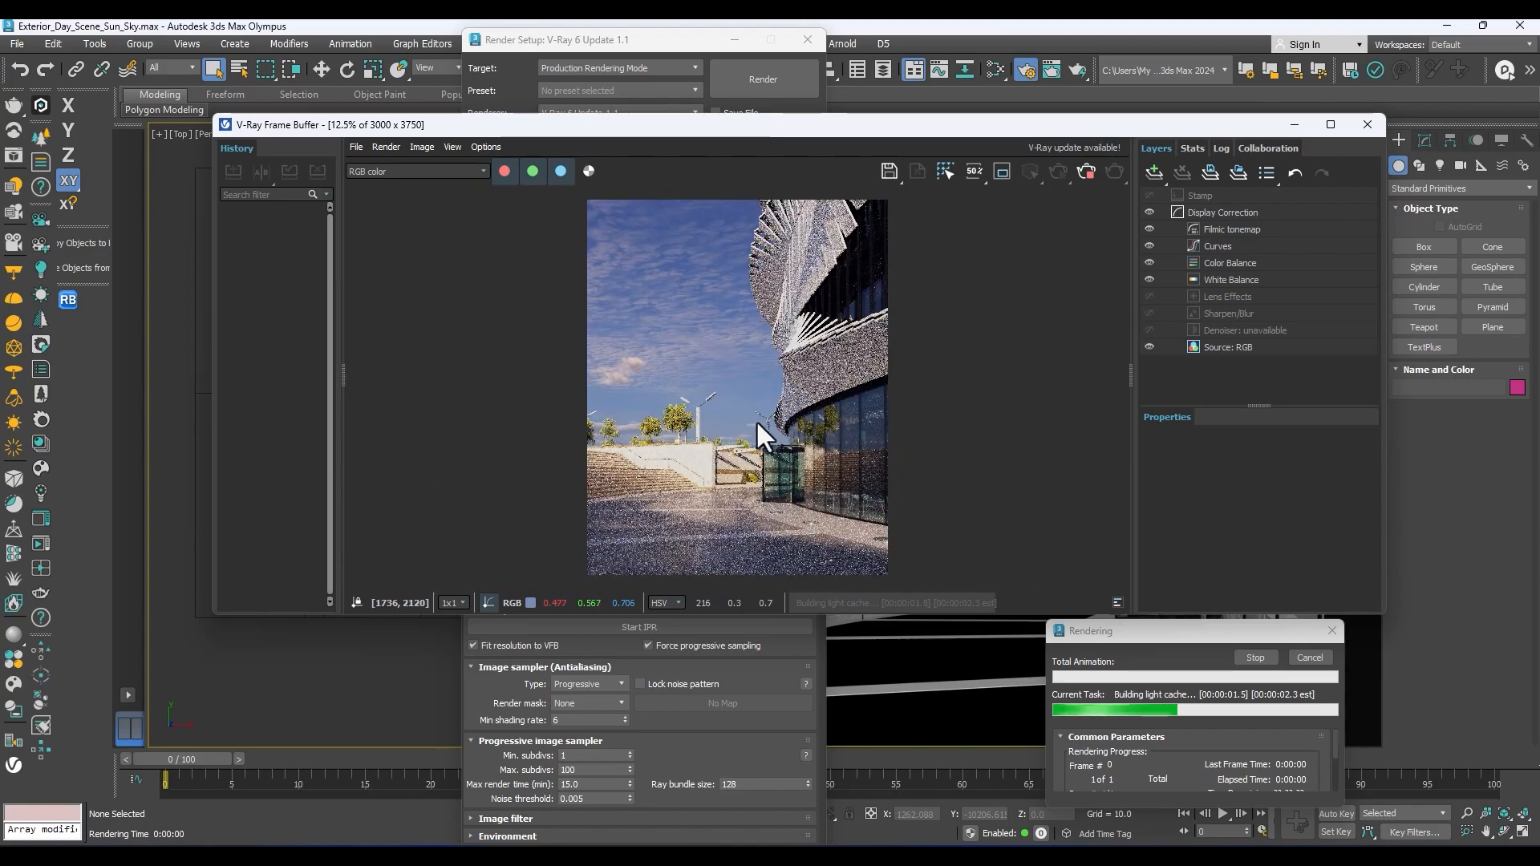
double_click(802, 119)
scroll(676, 517, "up", 1)
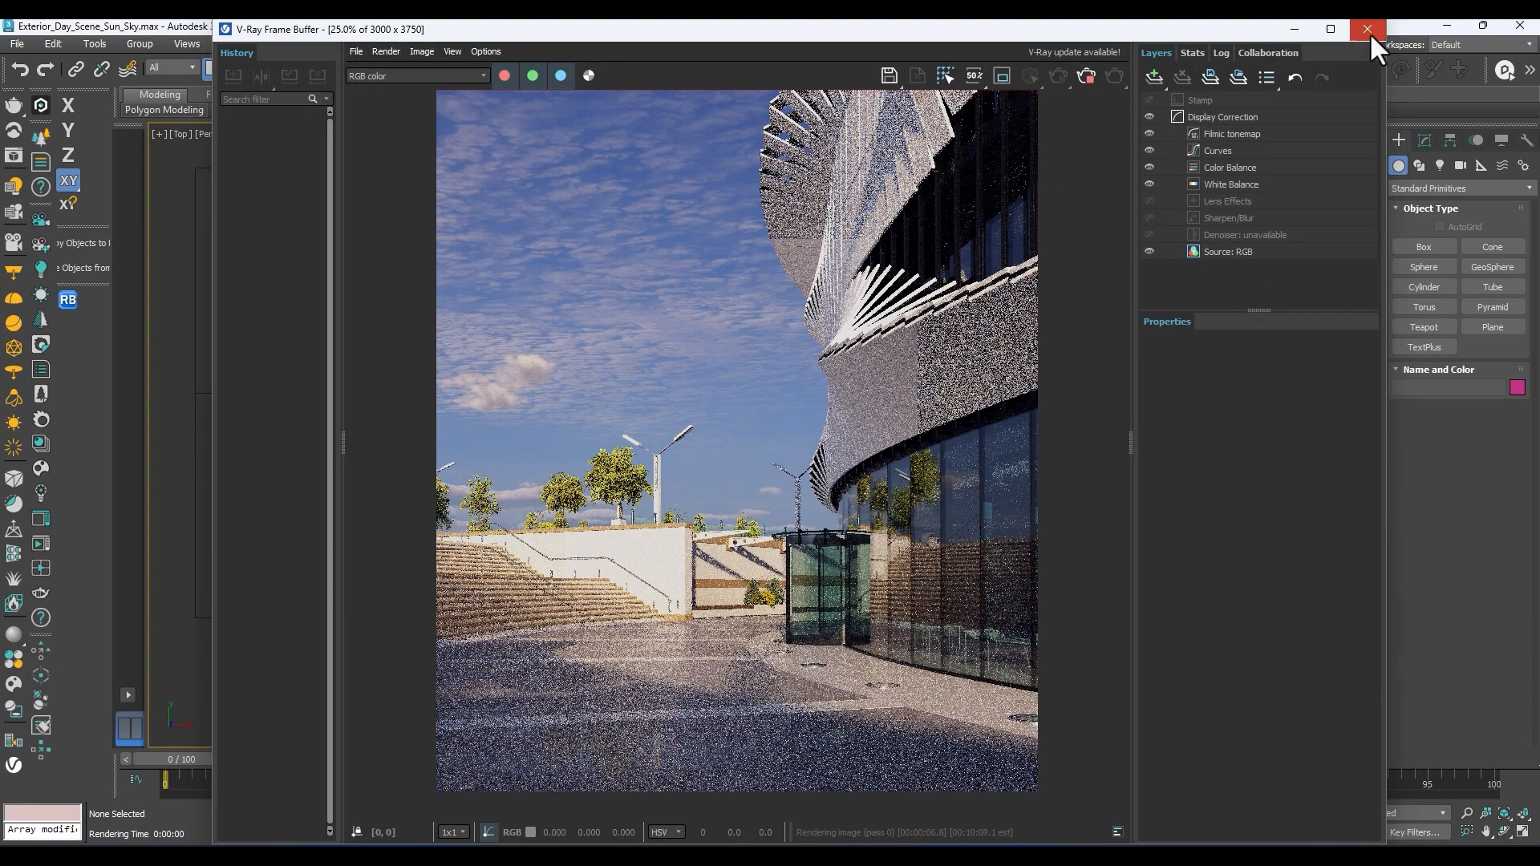
left_click(1367, 30)
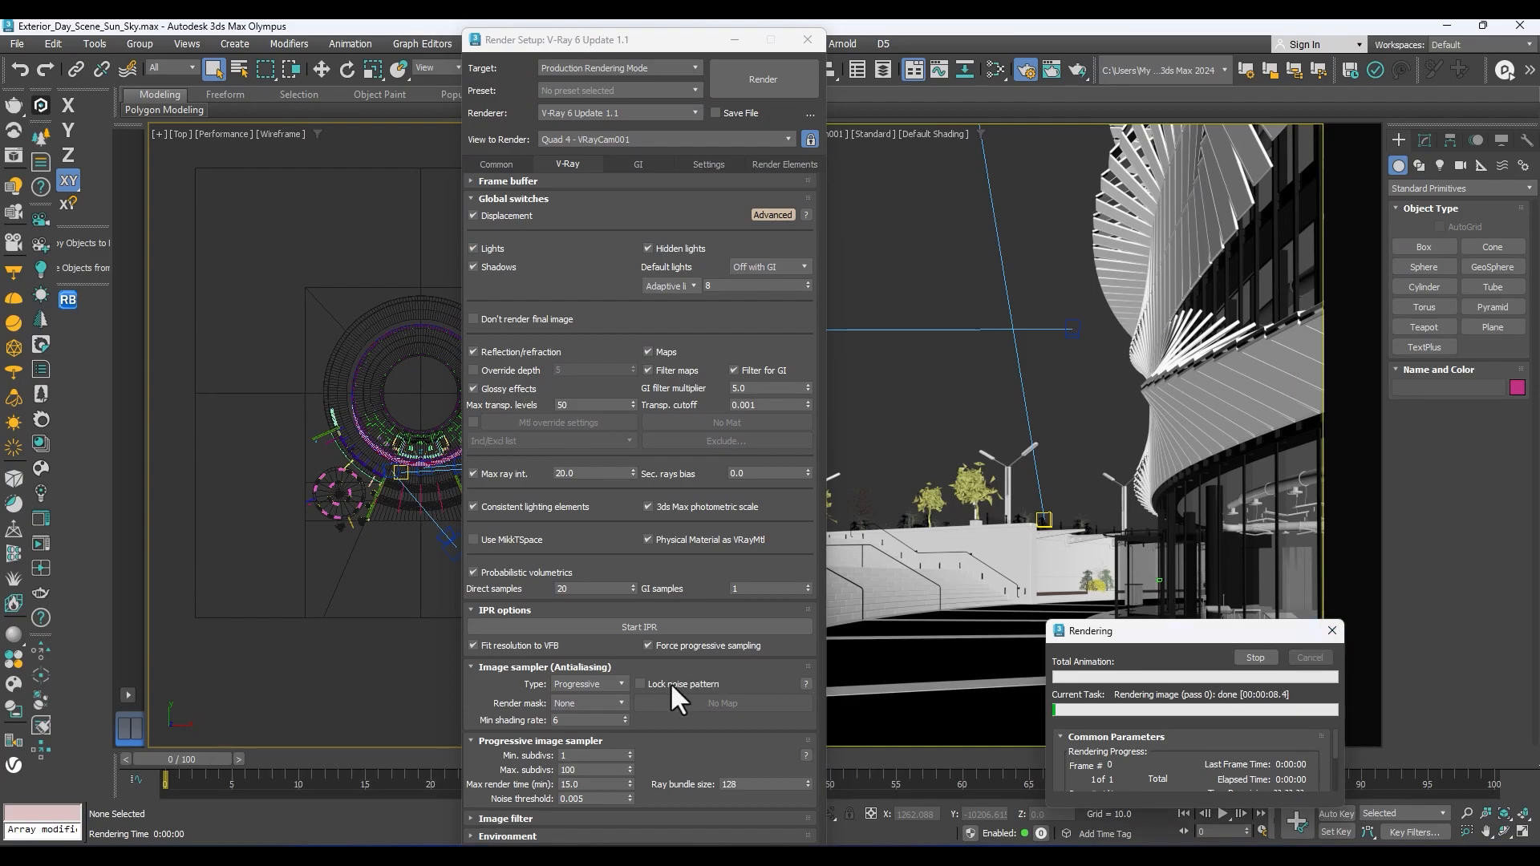
Set the image sampler type to Bucket and run a test render of the camera view, cancelling it after inspection
left_click(581, 683)
left_click(572, 696)
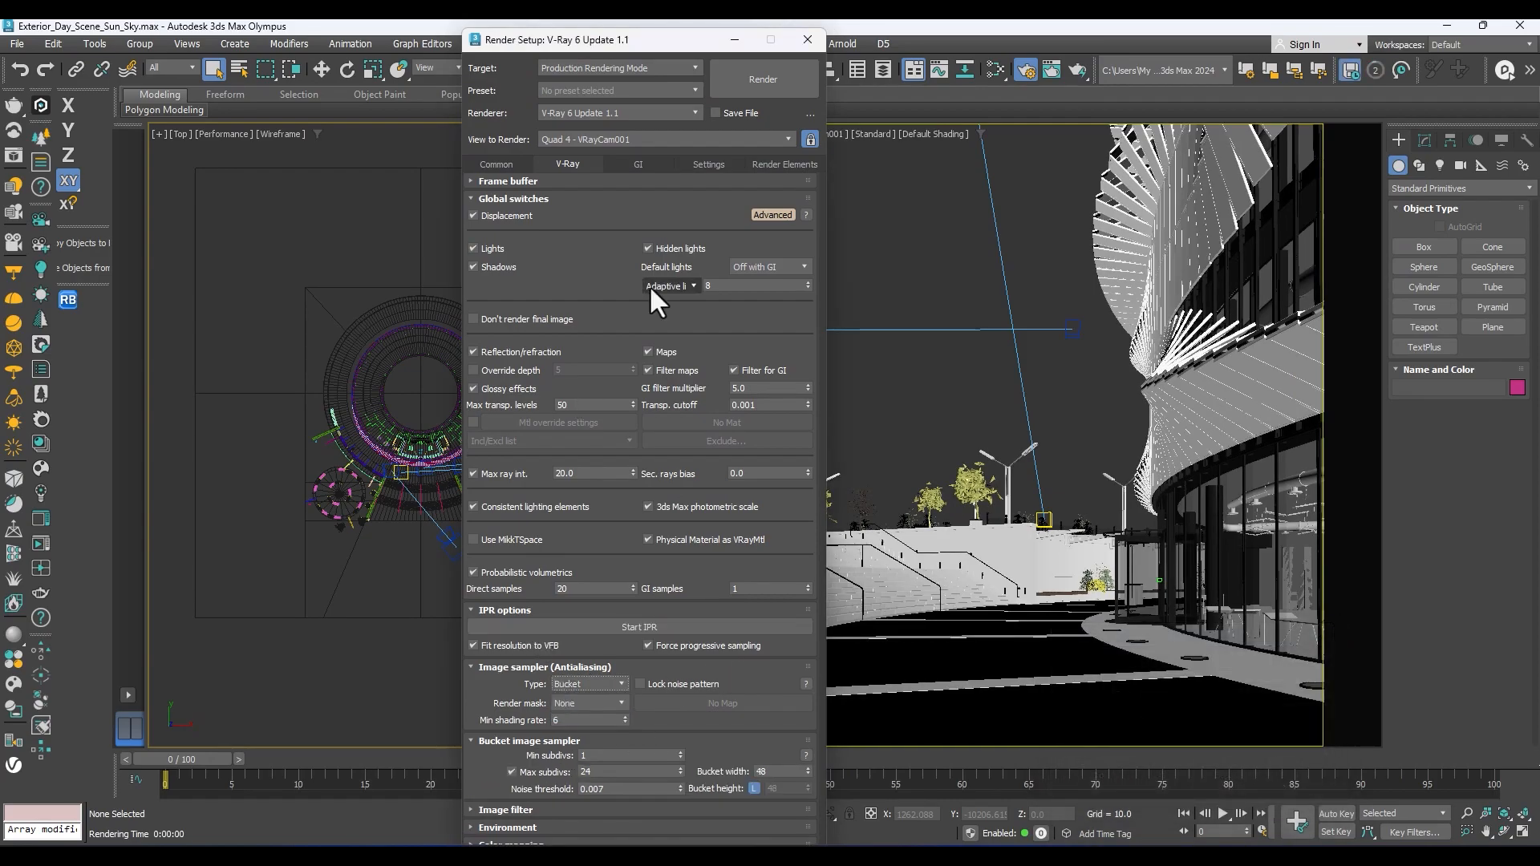
left_click(753, 80)
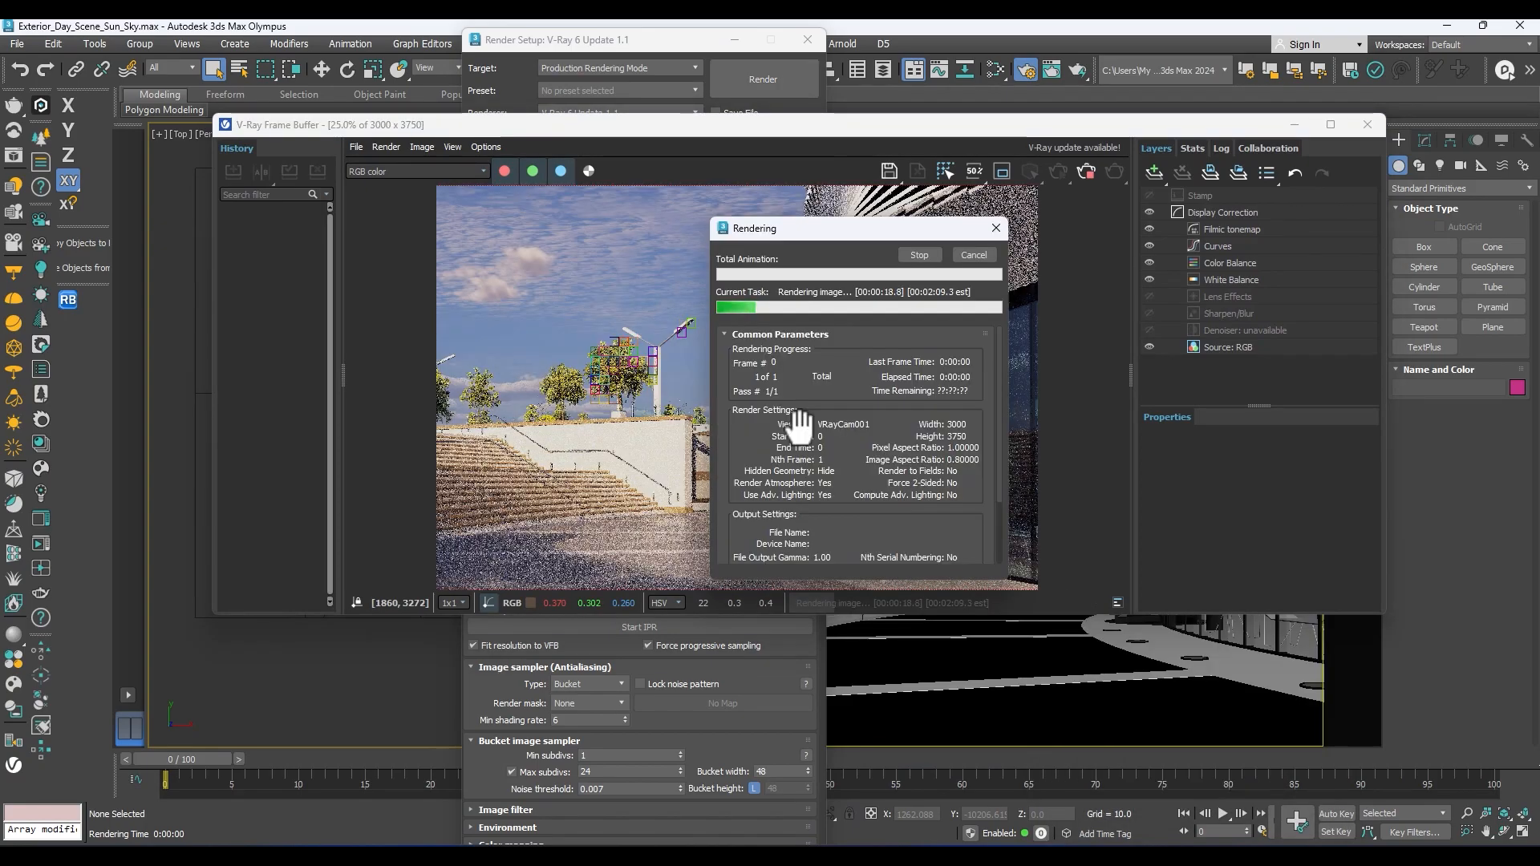
scroll(617, 345, "up", 1)
scroll(637, 435, "down", 1)
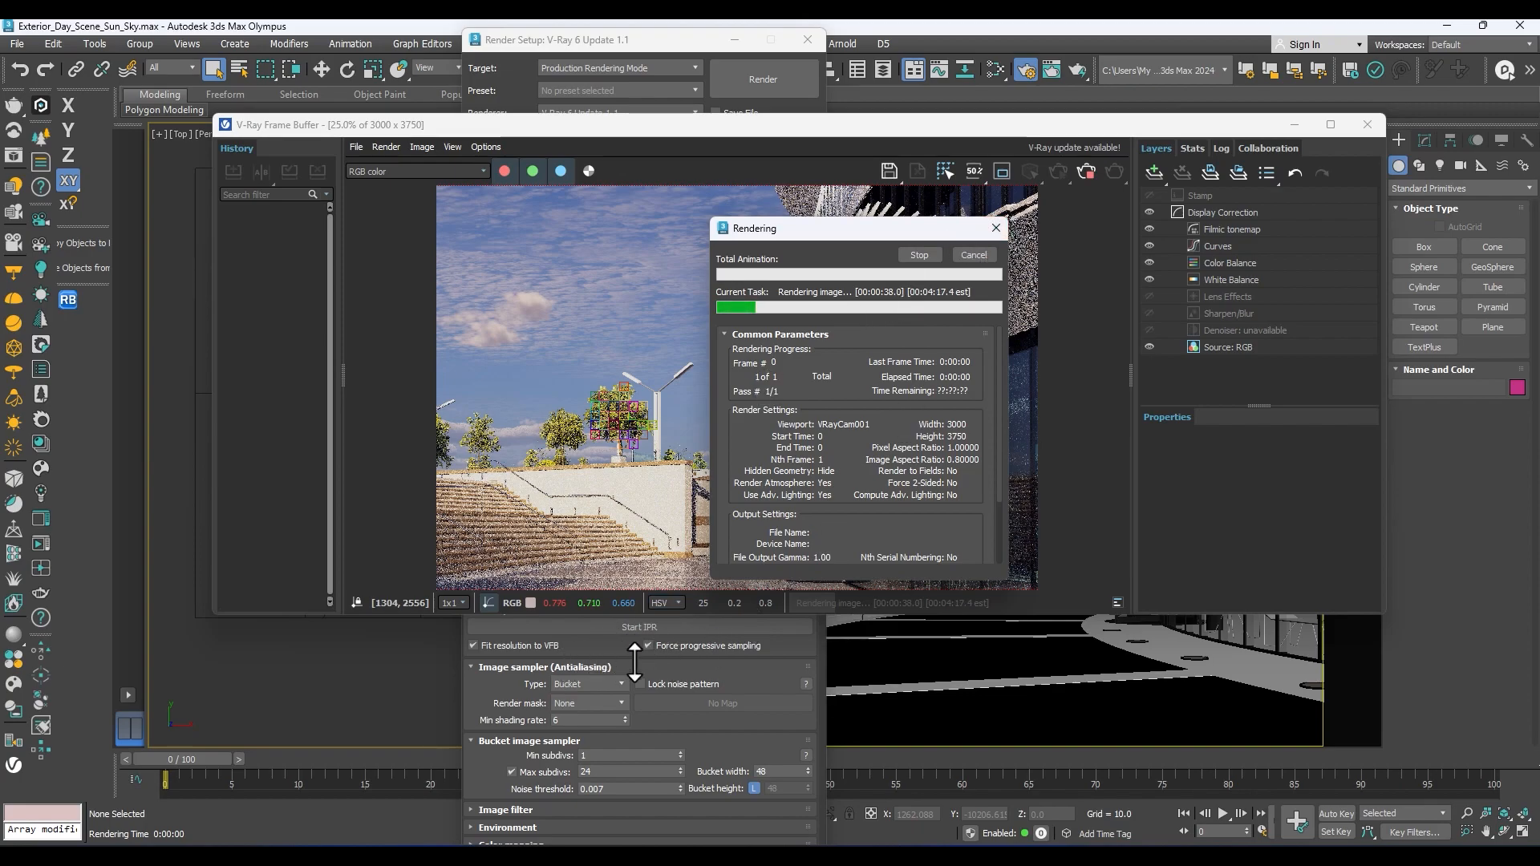
left_click(996, 228)
left_click(1368, 124)
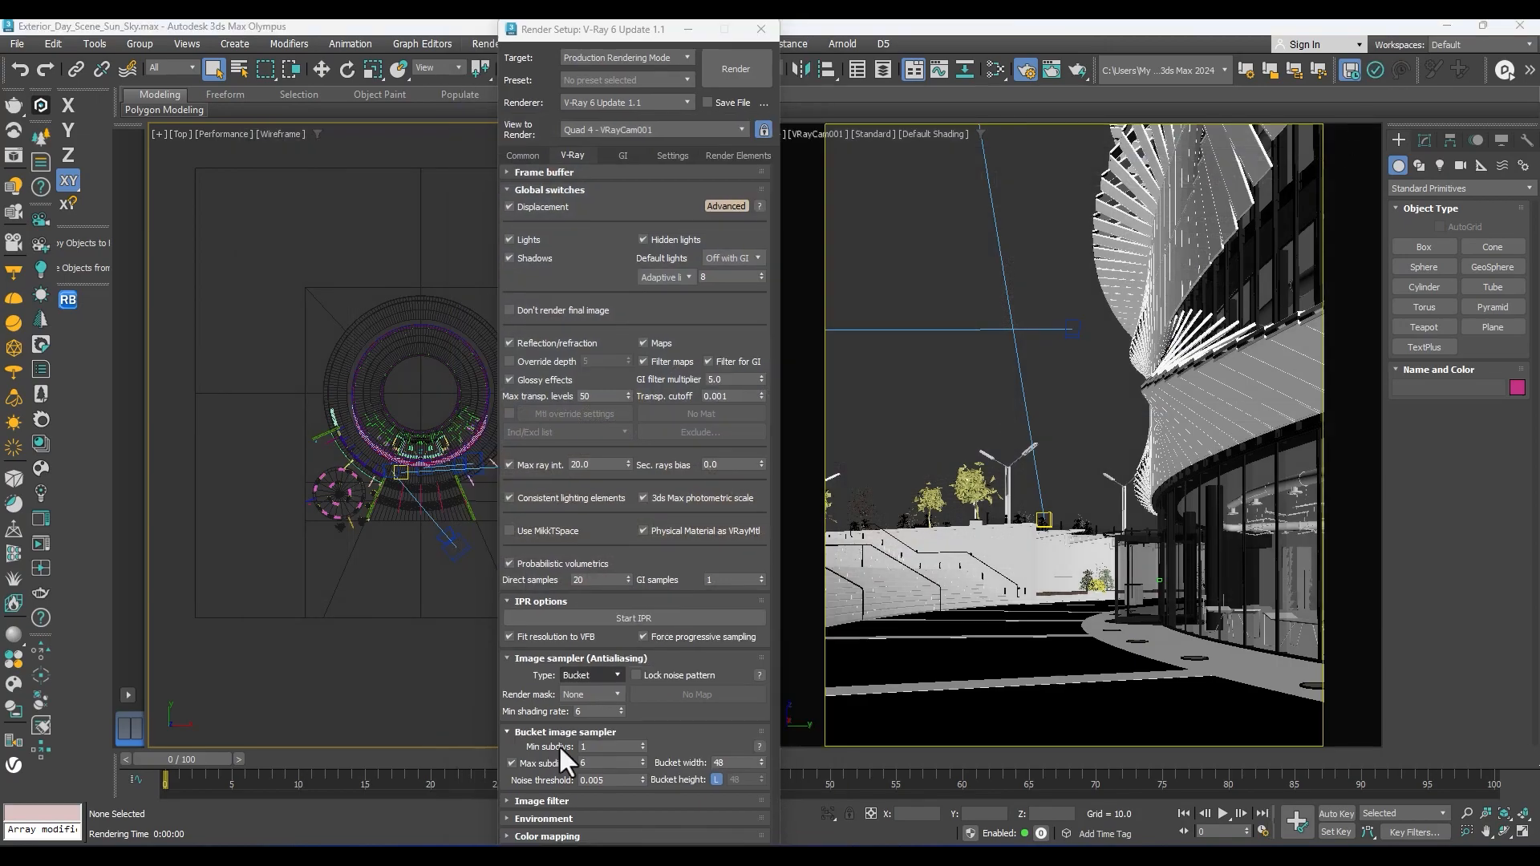
Disable the image filter for the V-Ray render
left_click(513, 802)
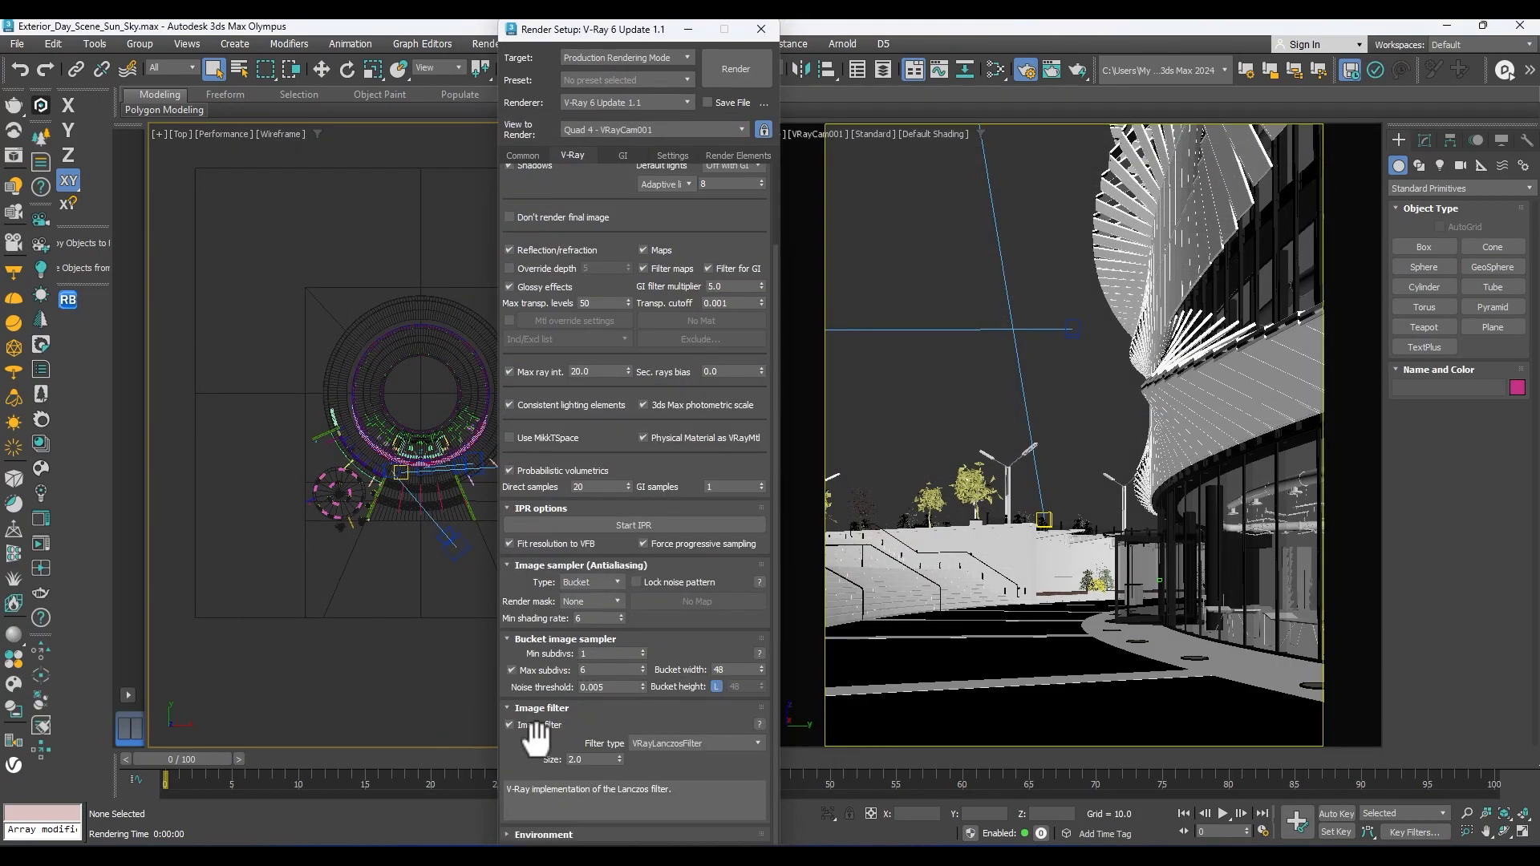
left_click(510, 725)
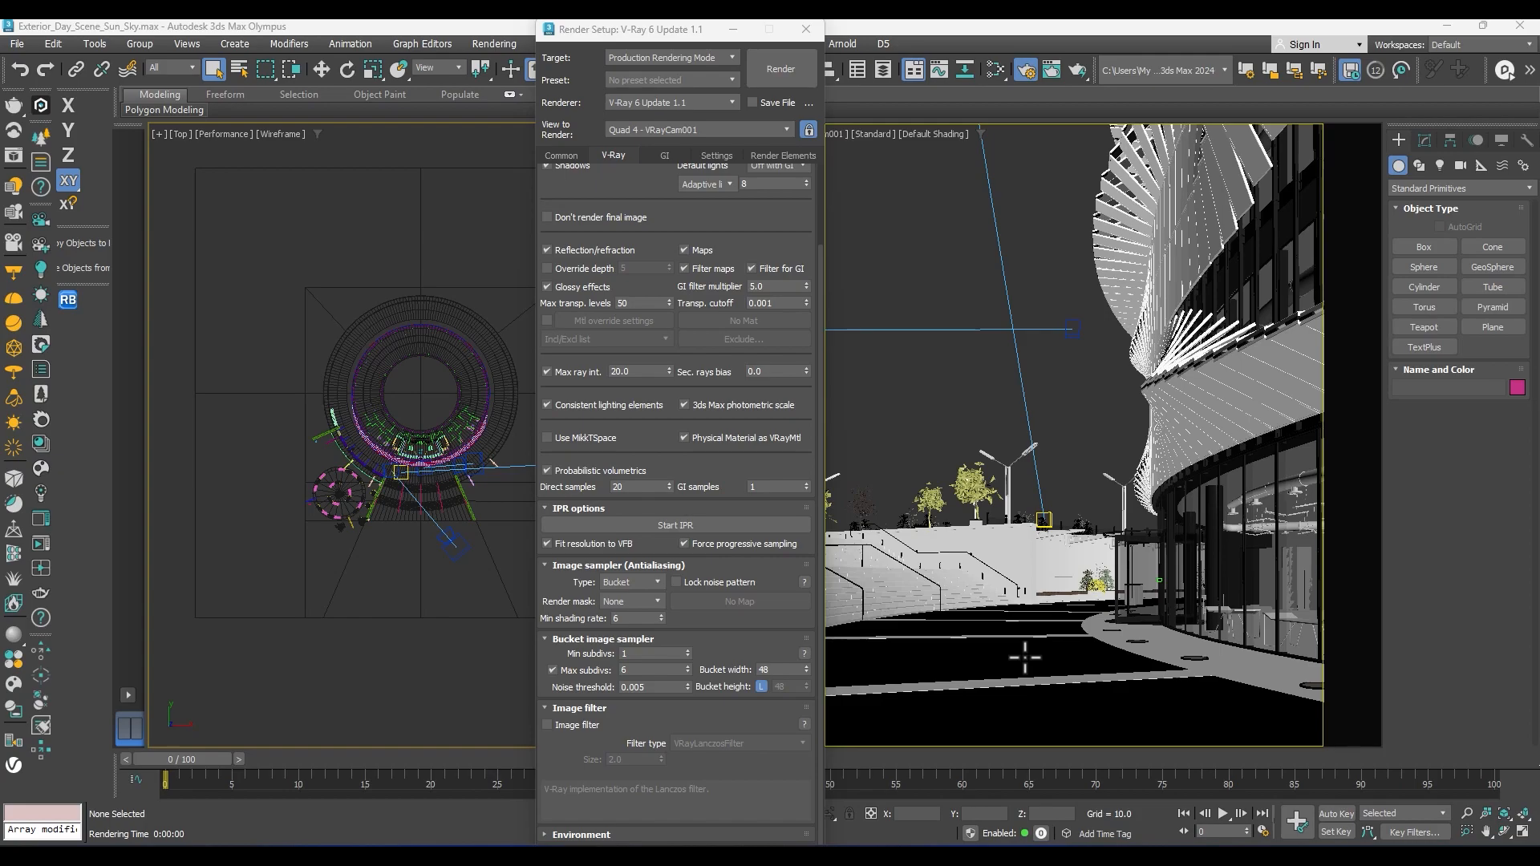
Use Brute force as the primary and Light cache as the secondary global illumination engine
left_click(664, 155)
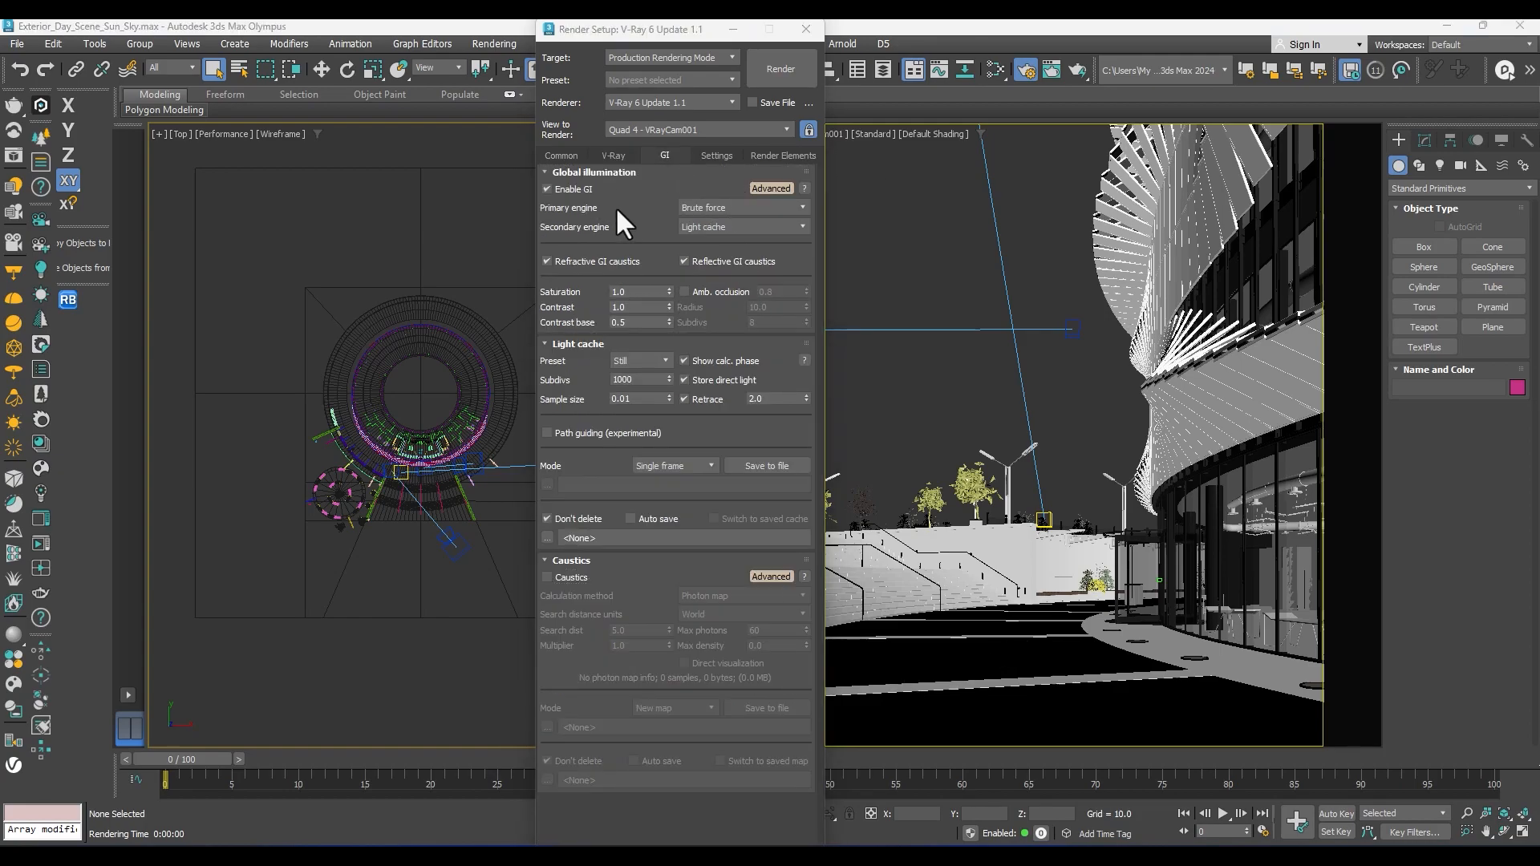
left_click(681, 205)
left_click(680, 205)
left_click(701, 229)
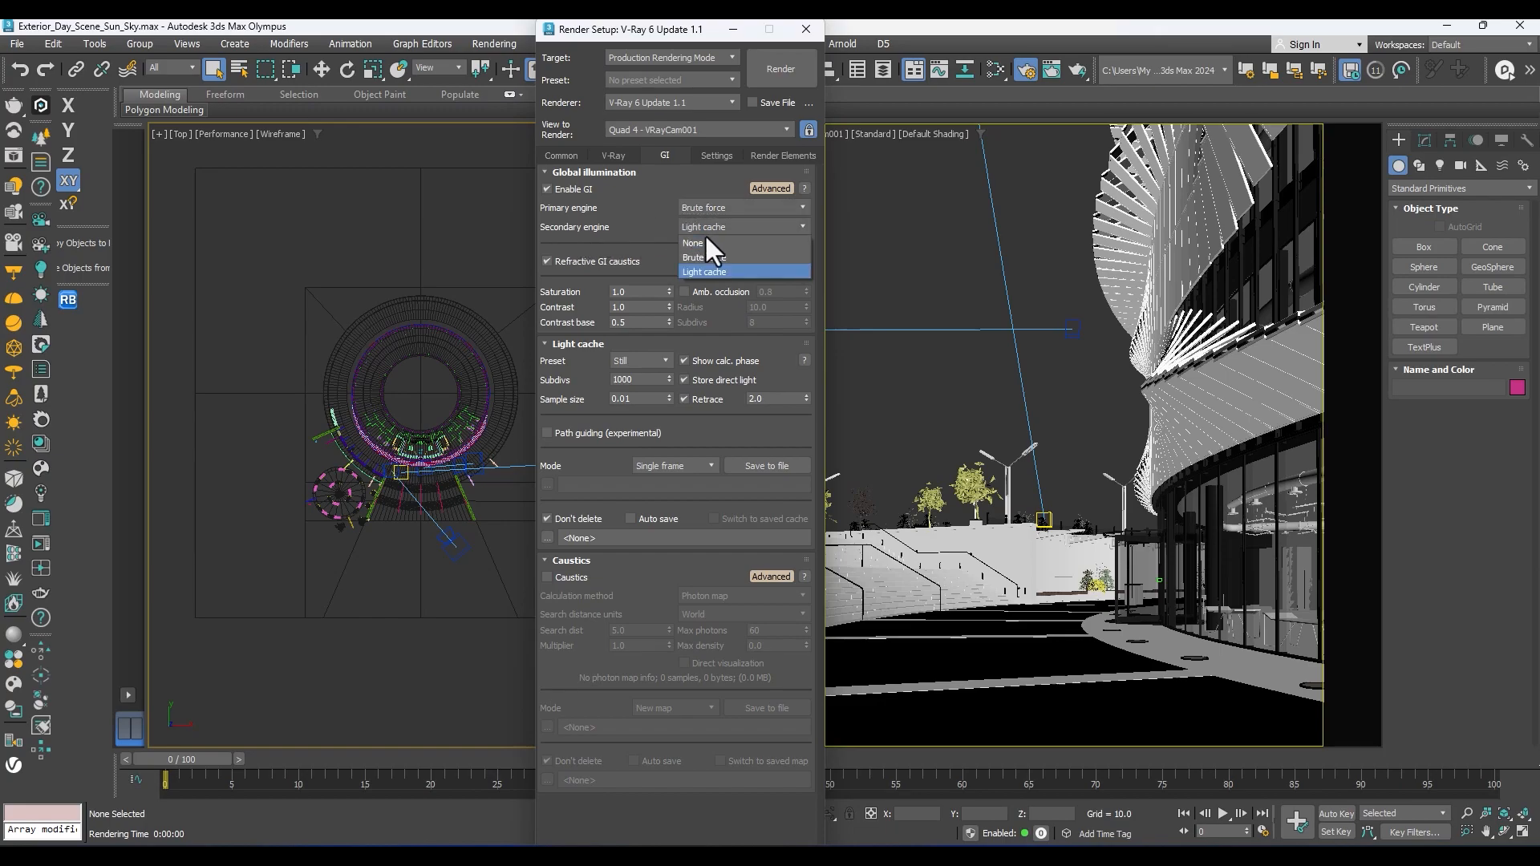
left_click(697, 271)
left_click(700, 228)
left_click(720, 257)
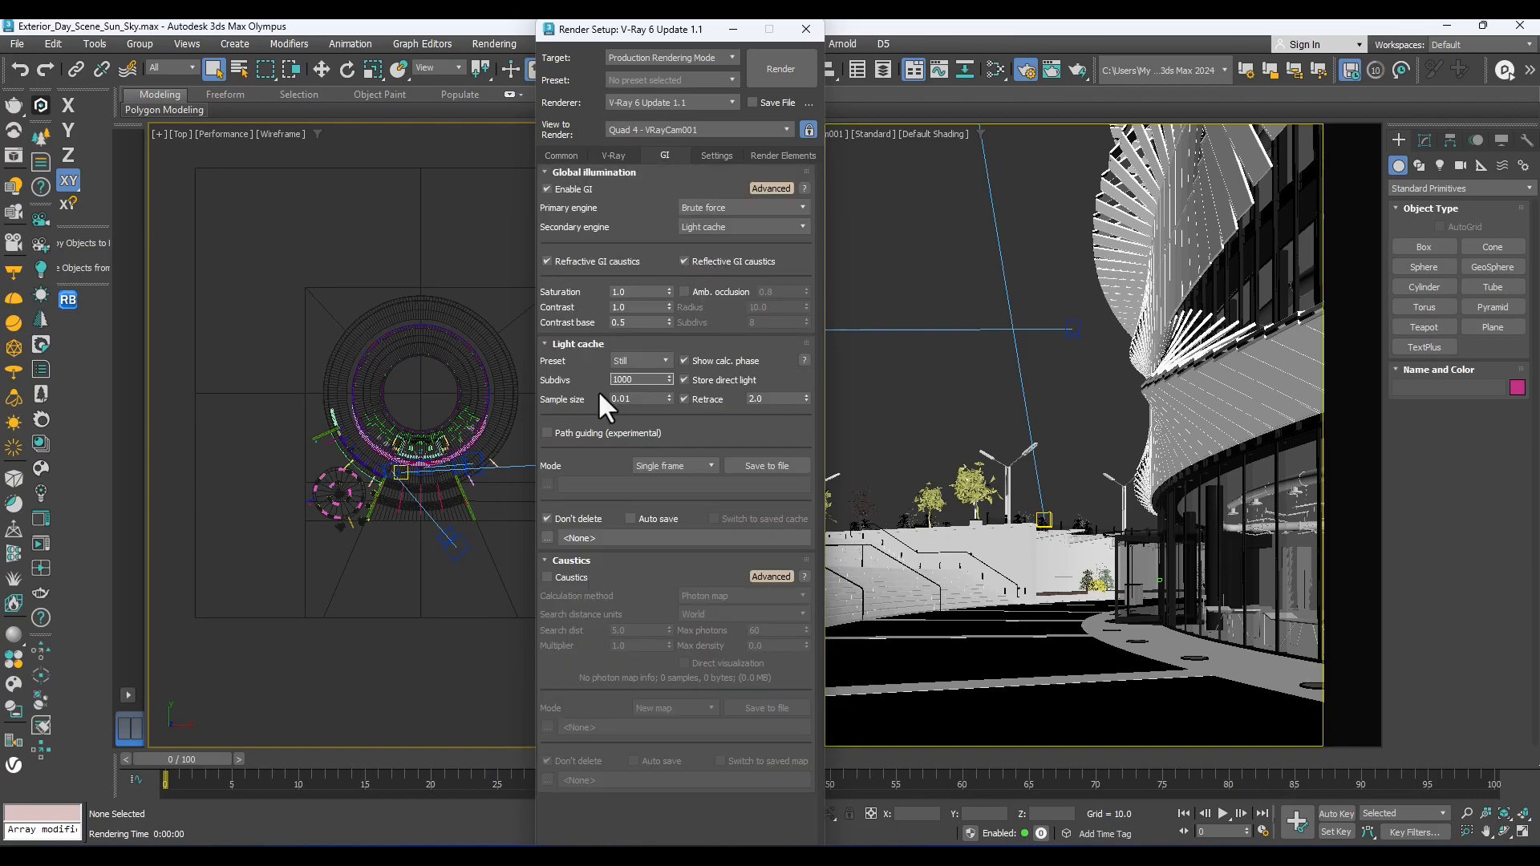
Set the light cache subdivisions to 15000 with the Still preset
left_click(624, 380)
left_click(621, 362)
left_click(619, 364)
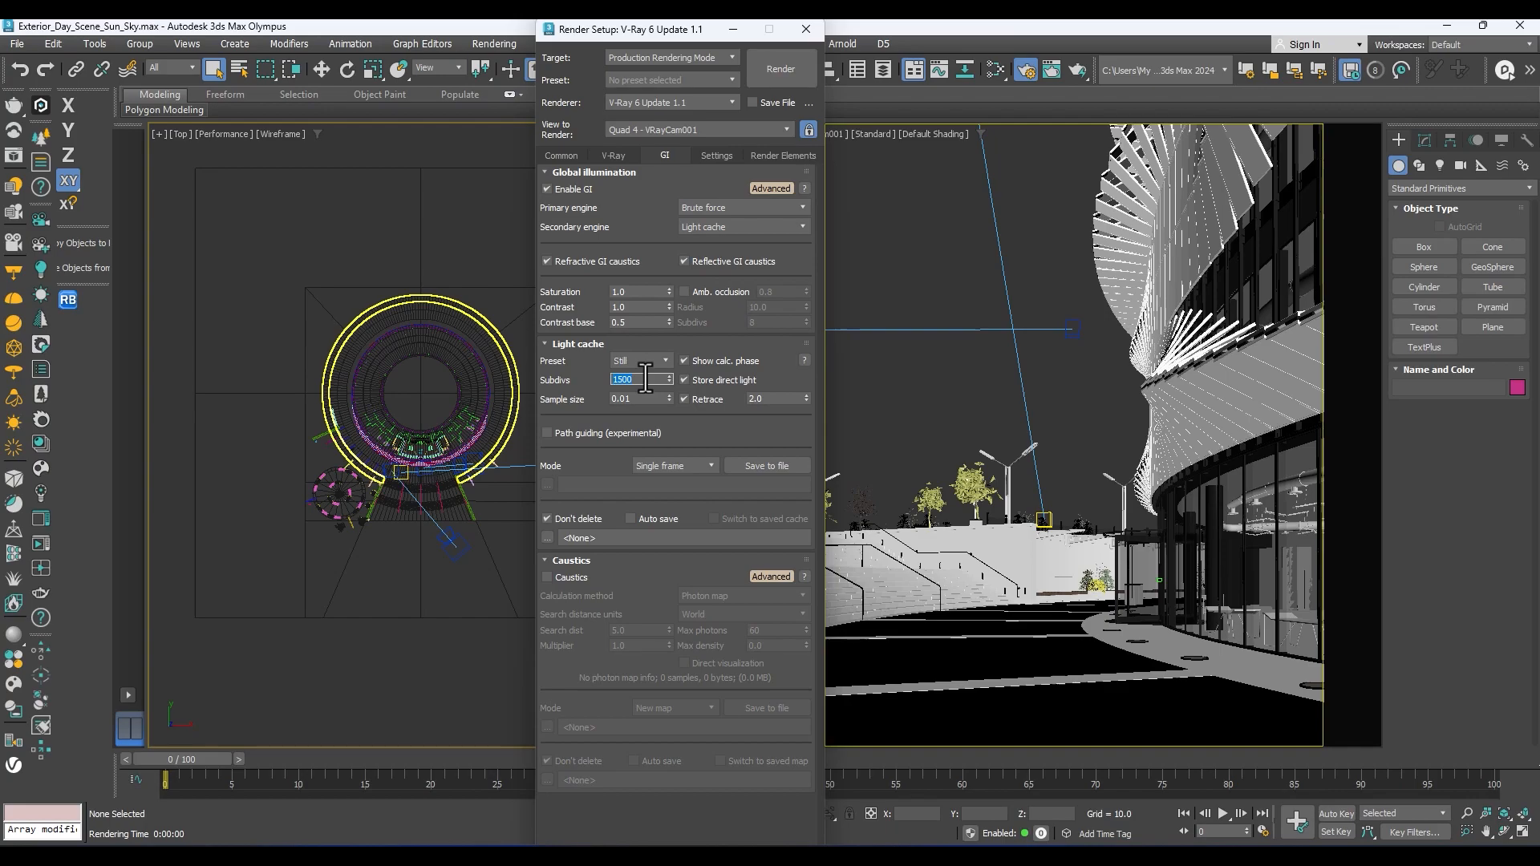
type("15000")
key("Return")
Enable ambient occlusion for GI, and show edged faces in the camera view with Framing_Base selected
left_click(684, 292)
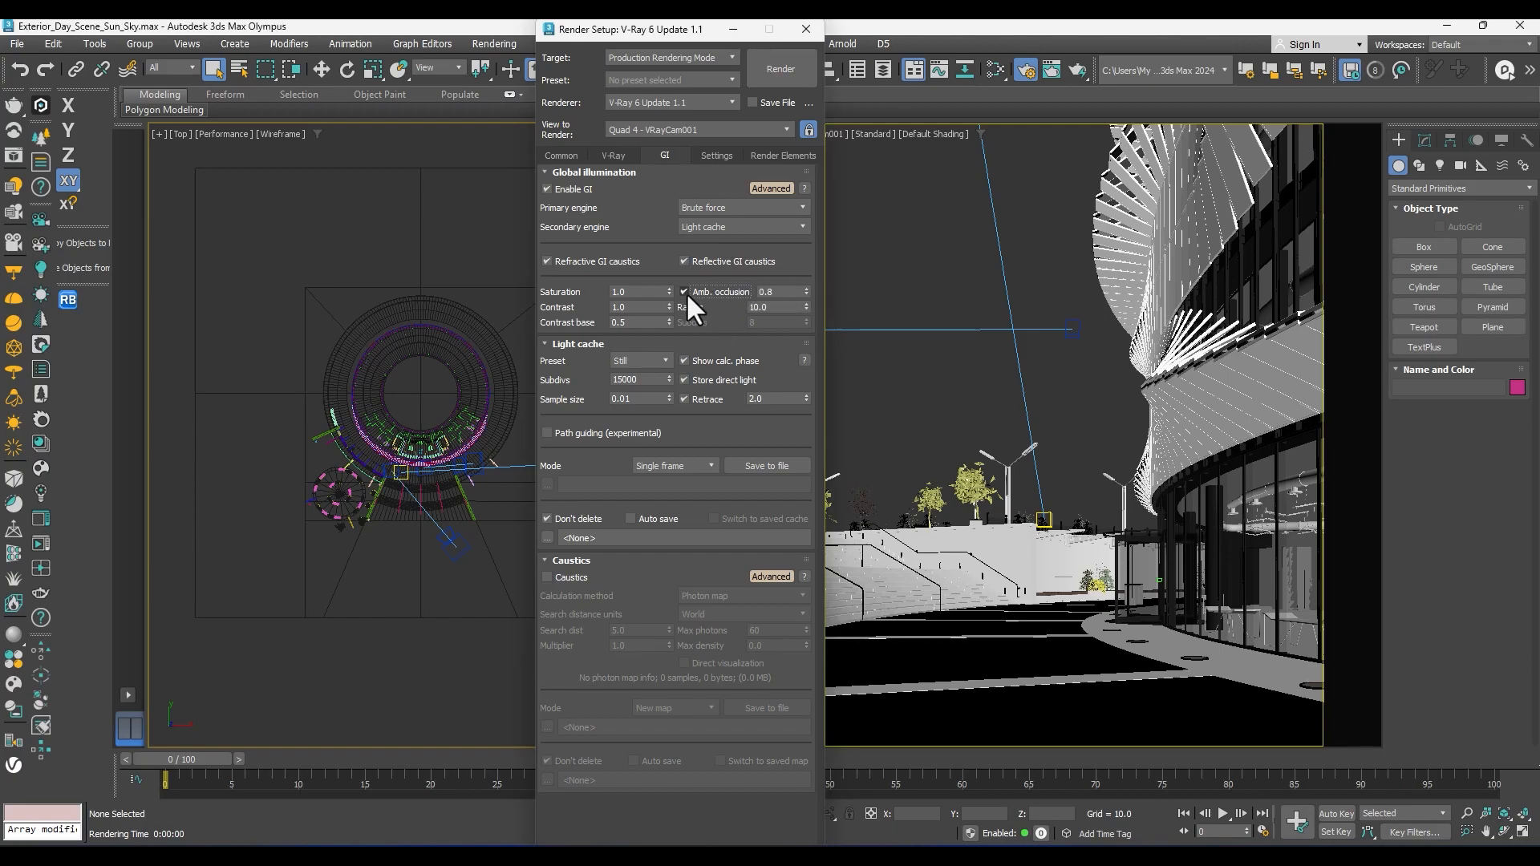
left_click(1194, 413)
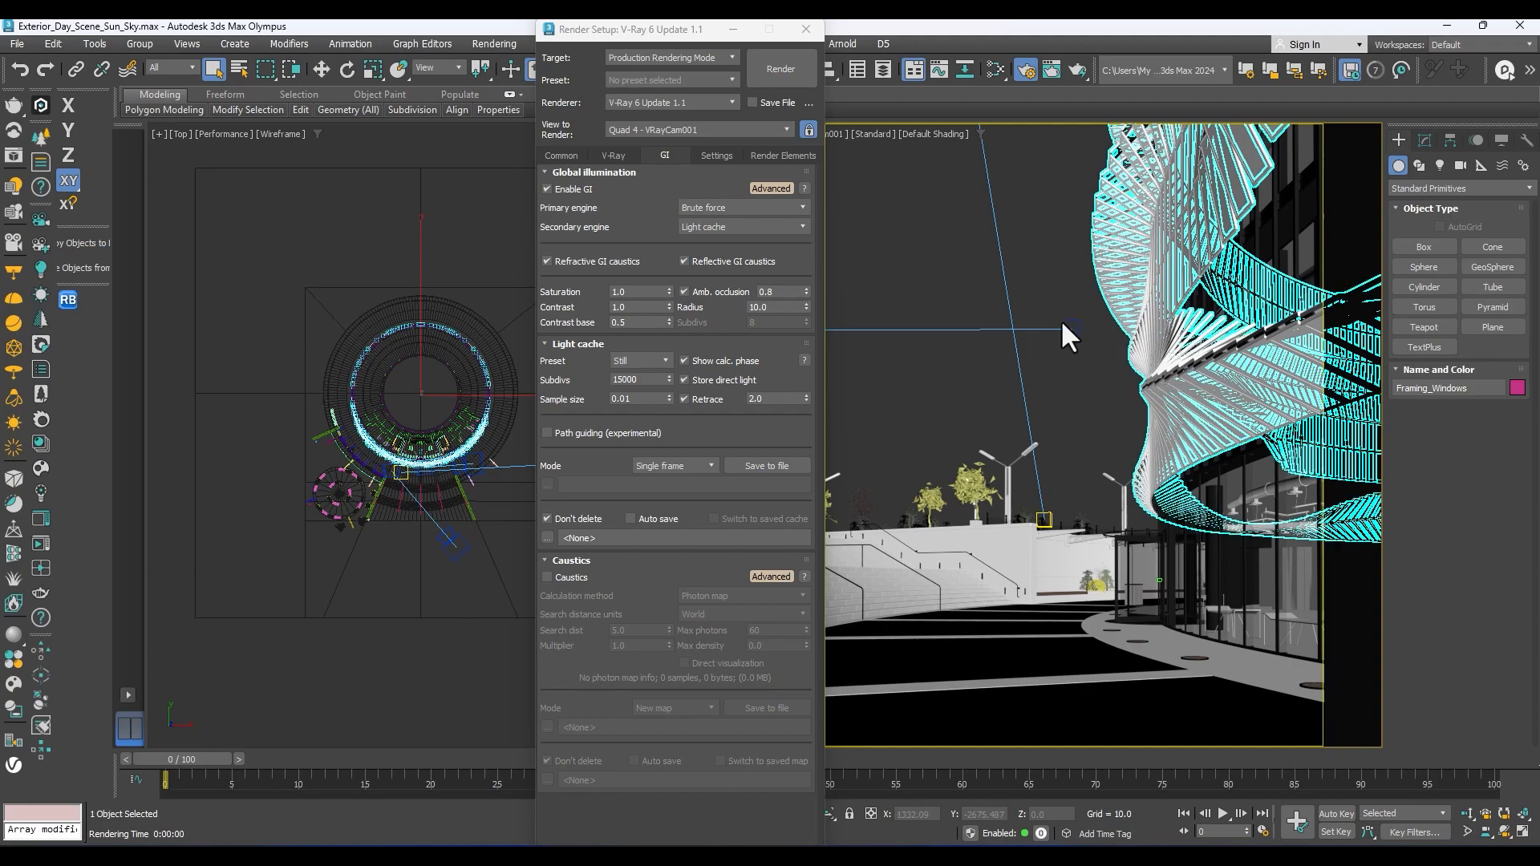
left_click(1091, 337)
left_click(1225, 407)
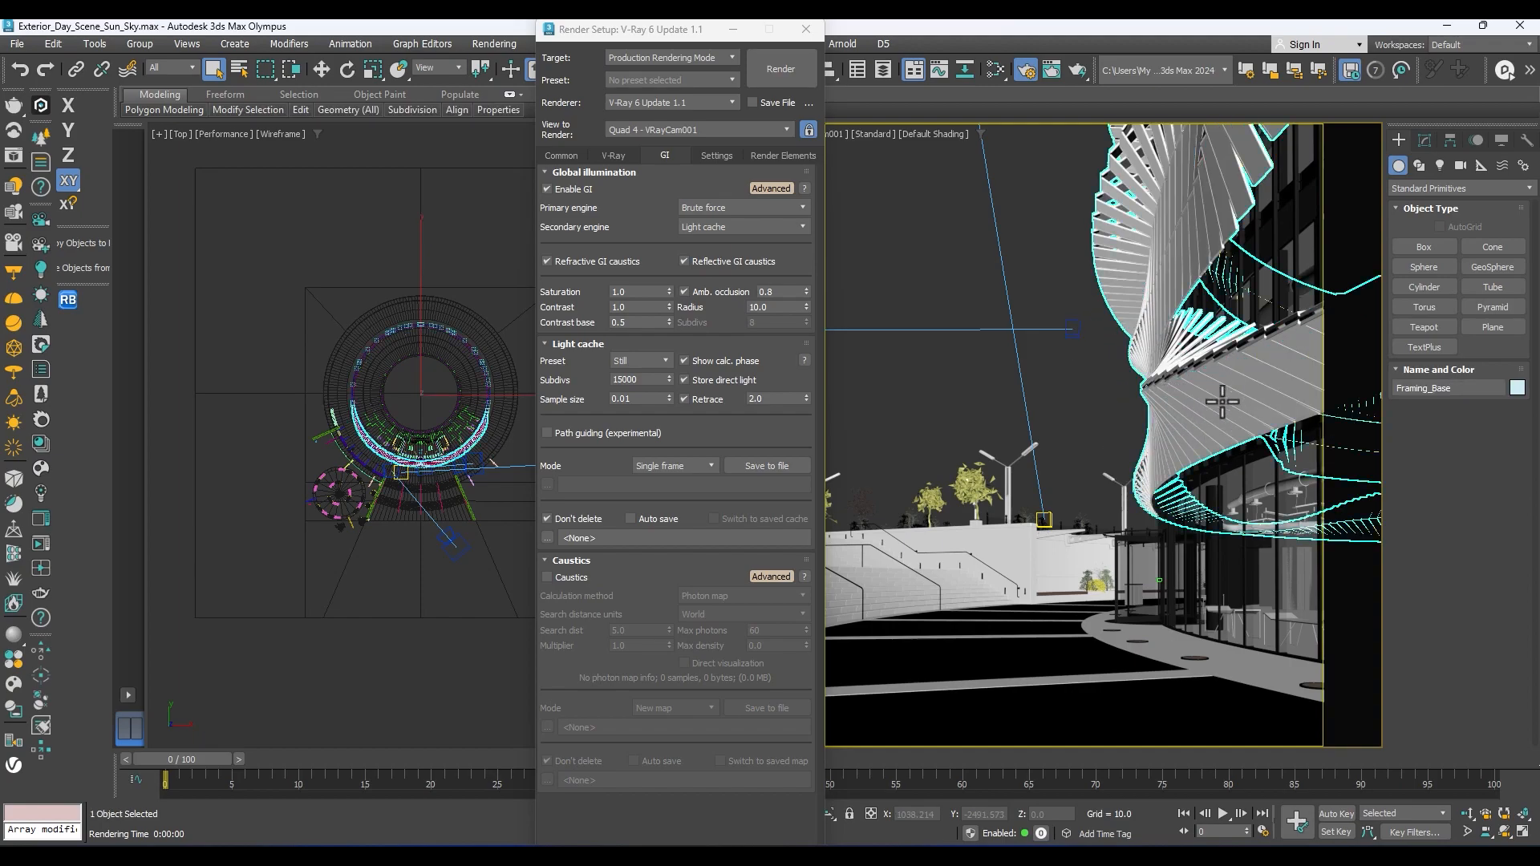
key("F4")
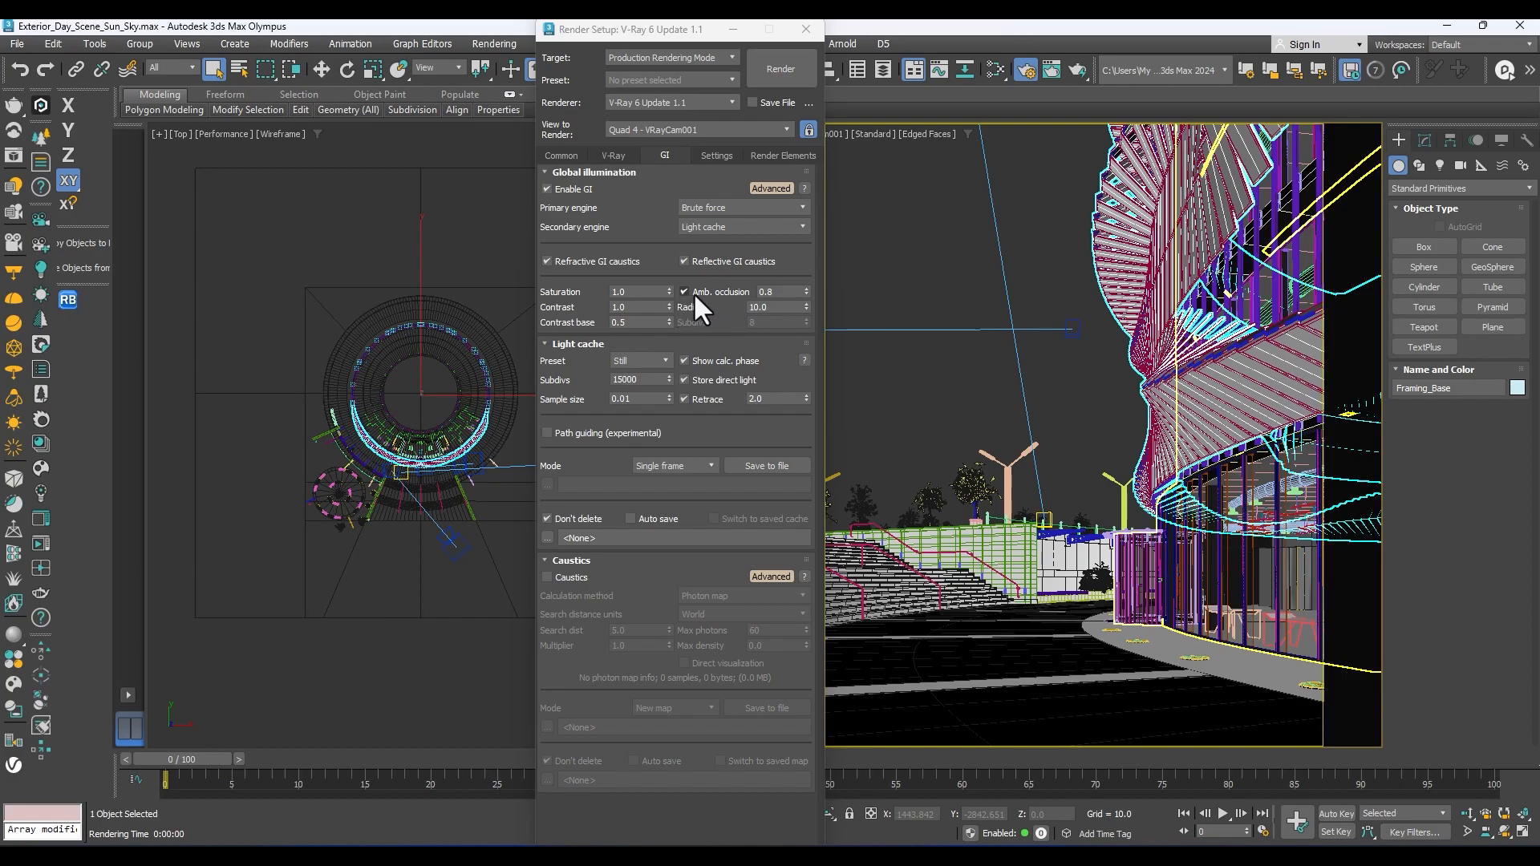
Set the ambient occlusion amount to 0.3 and its radius to 3
left_click(781, 294)
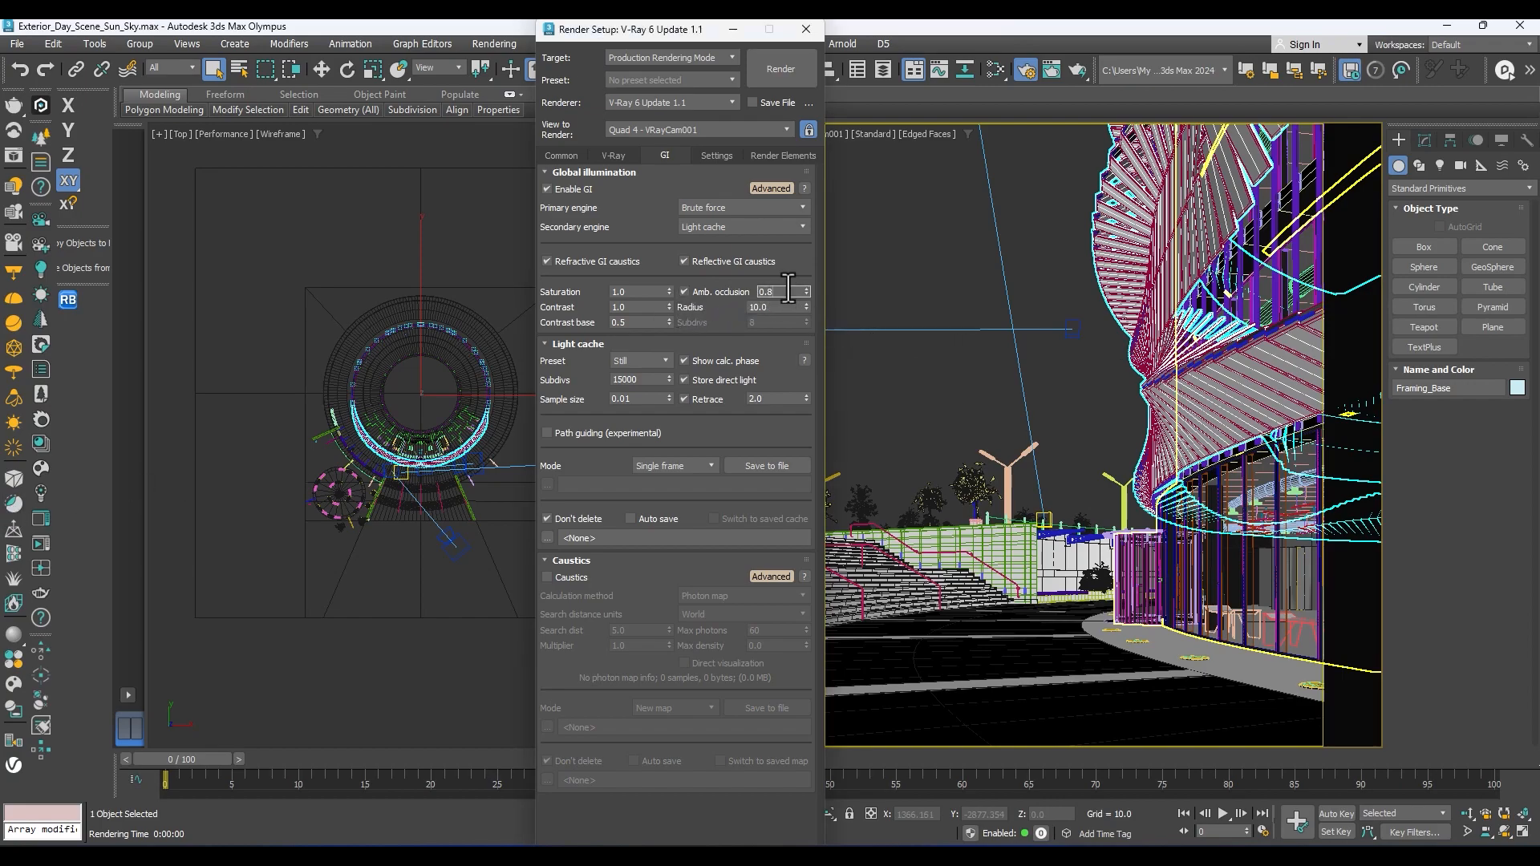
type(".3")
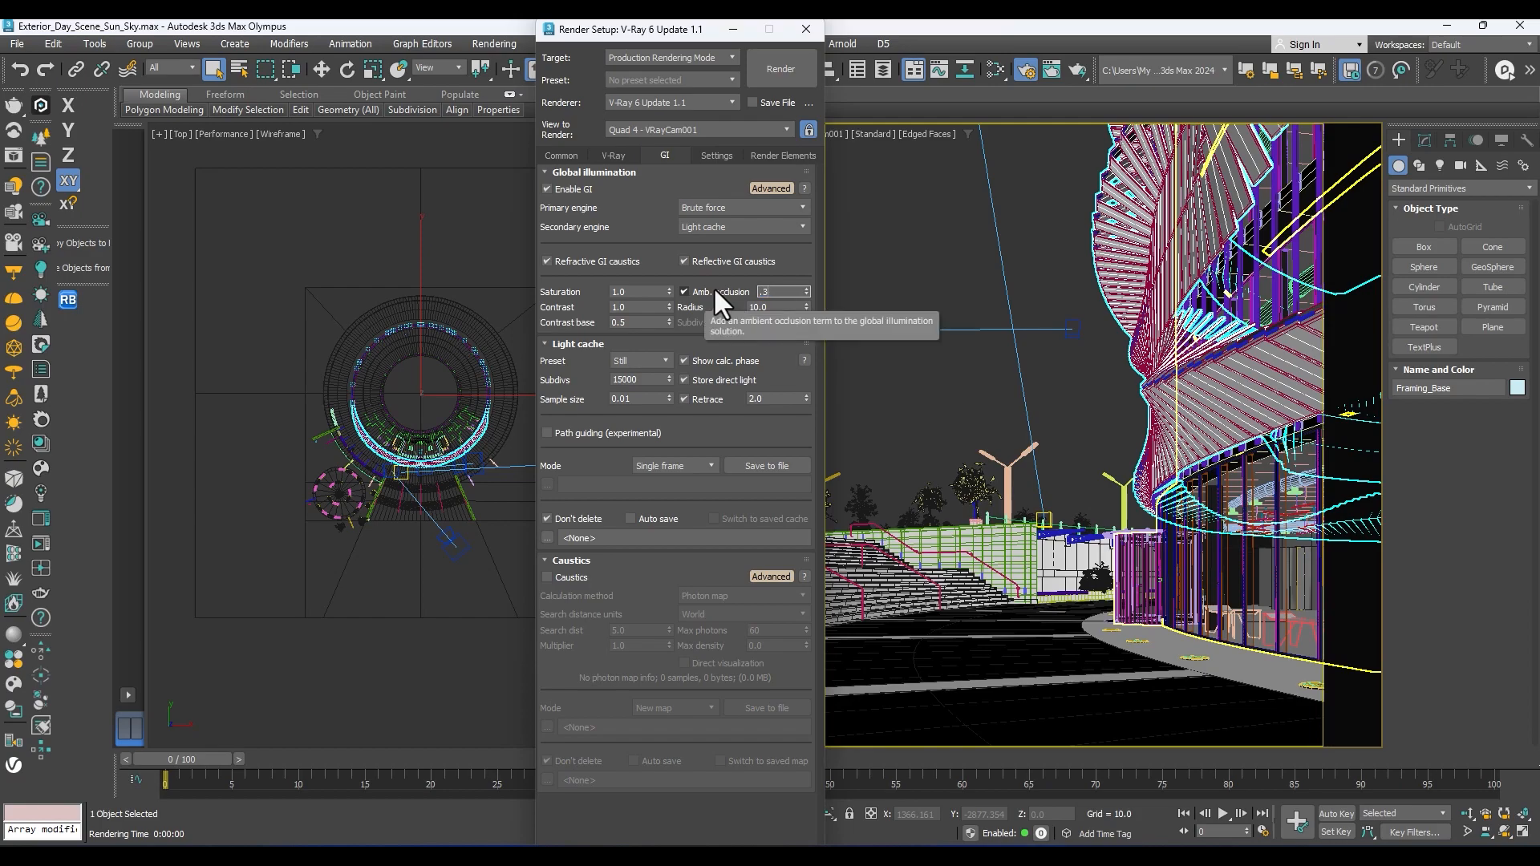
left_click(769, 309)
double_click(769, 309)
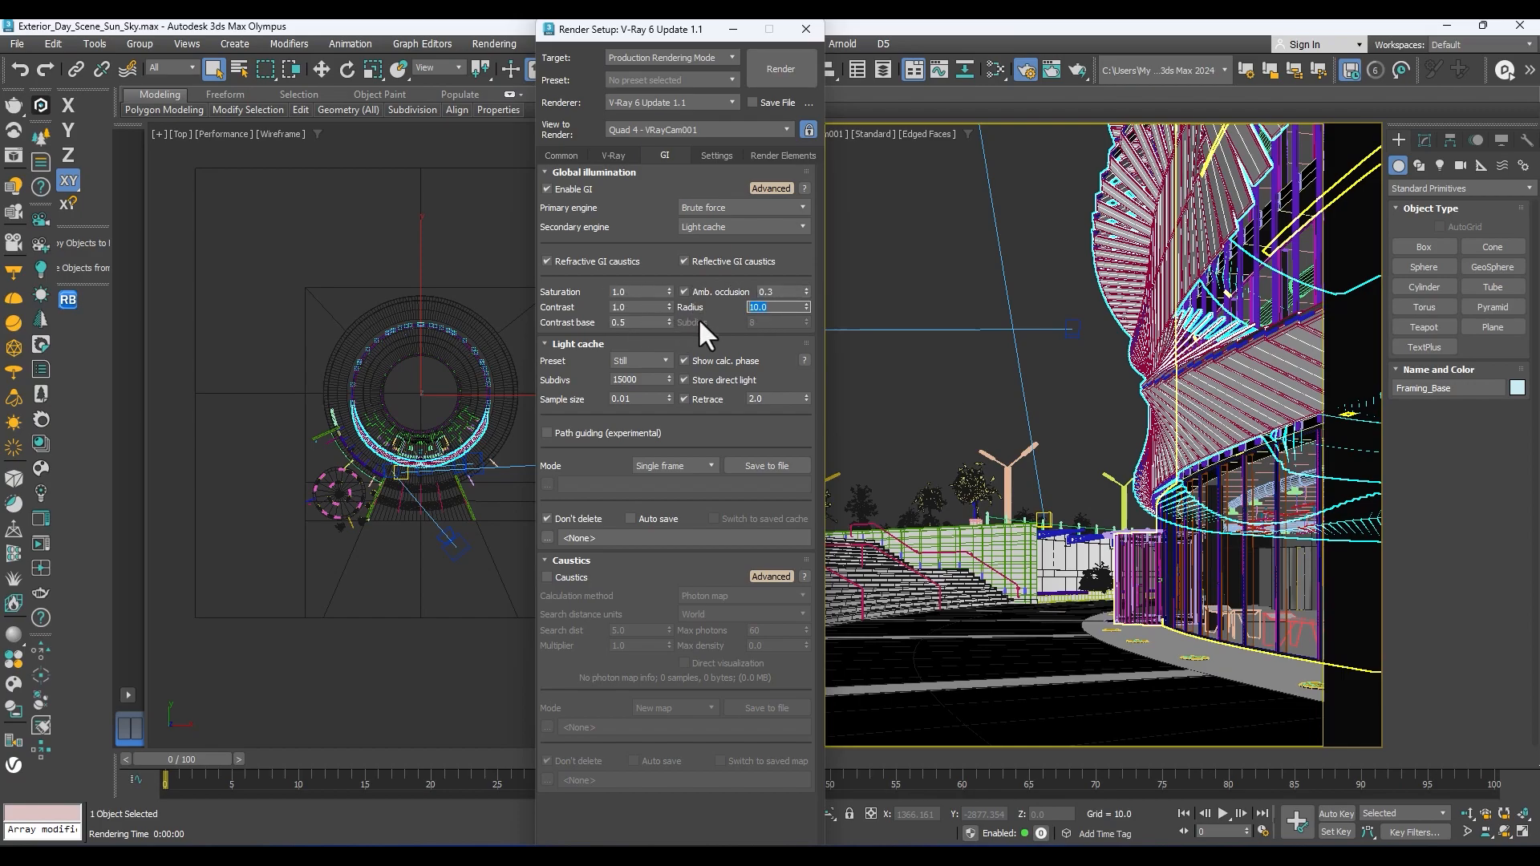
type("5")
key("BackSpace")
type("3")
key("Tab")
Open the dynamic memory limit value in V-Ray's system settings
left_click(717, 156)
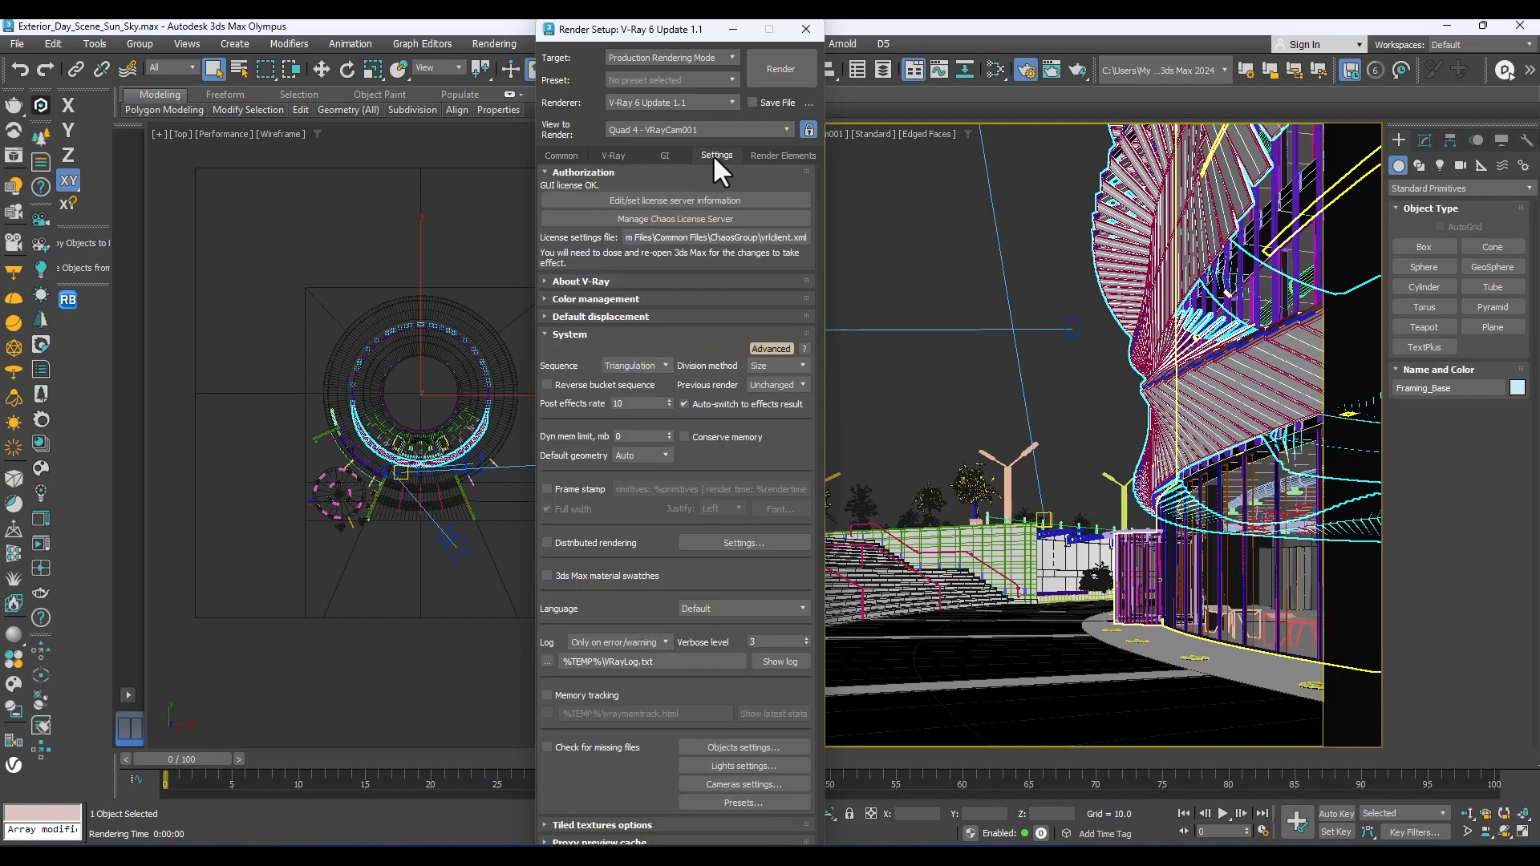
scroll(661, 359, "down", 2)
left_click(638, 464)
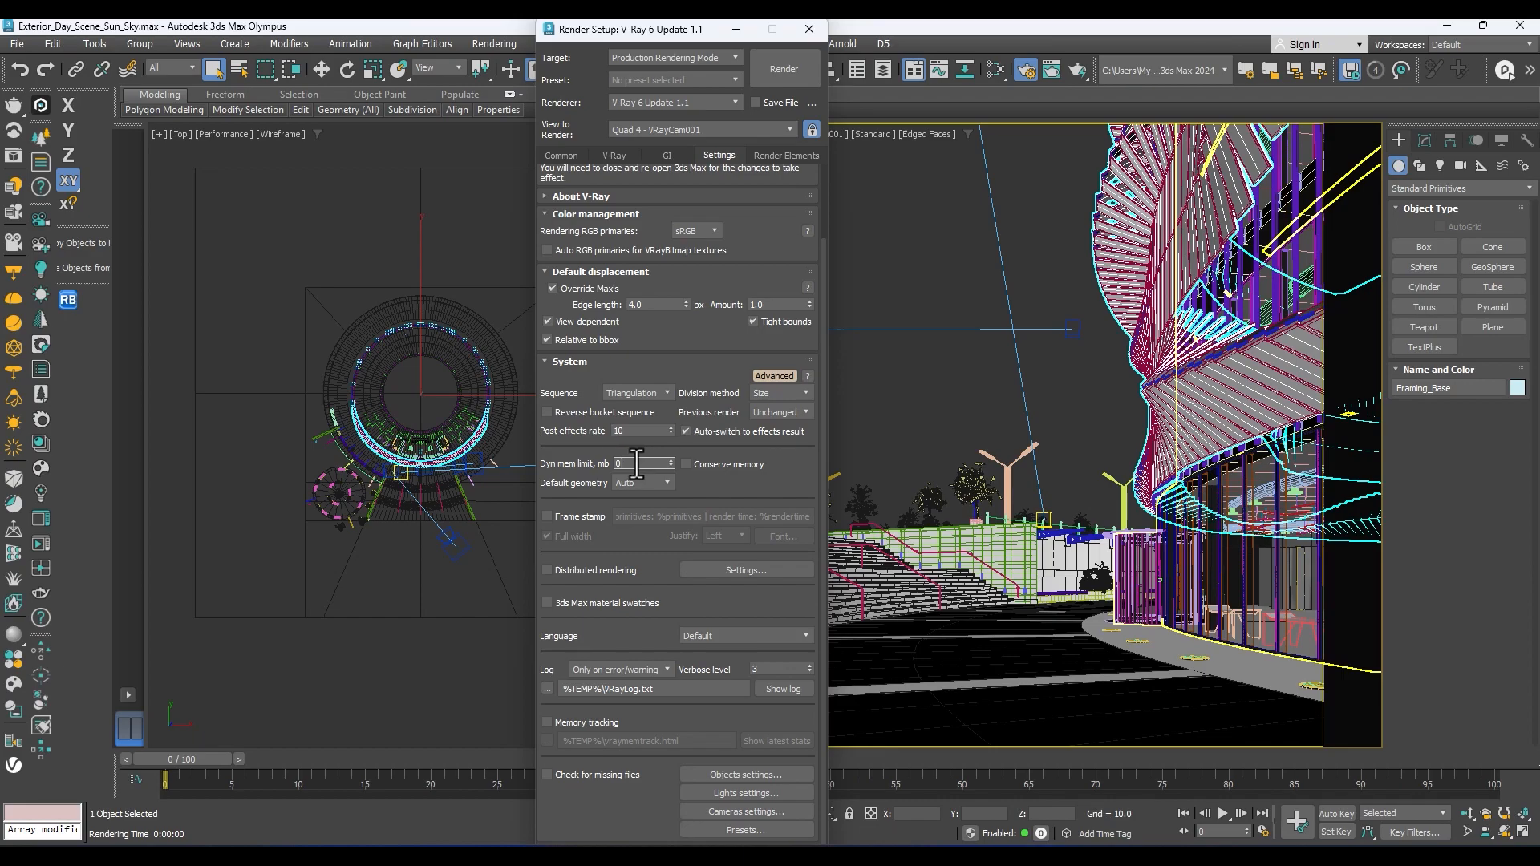
left_click_drag(630, 465, 596, 464)
left_click(629, 463)
double_click(631, 463)
left_click(731, 491)
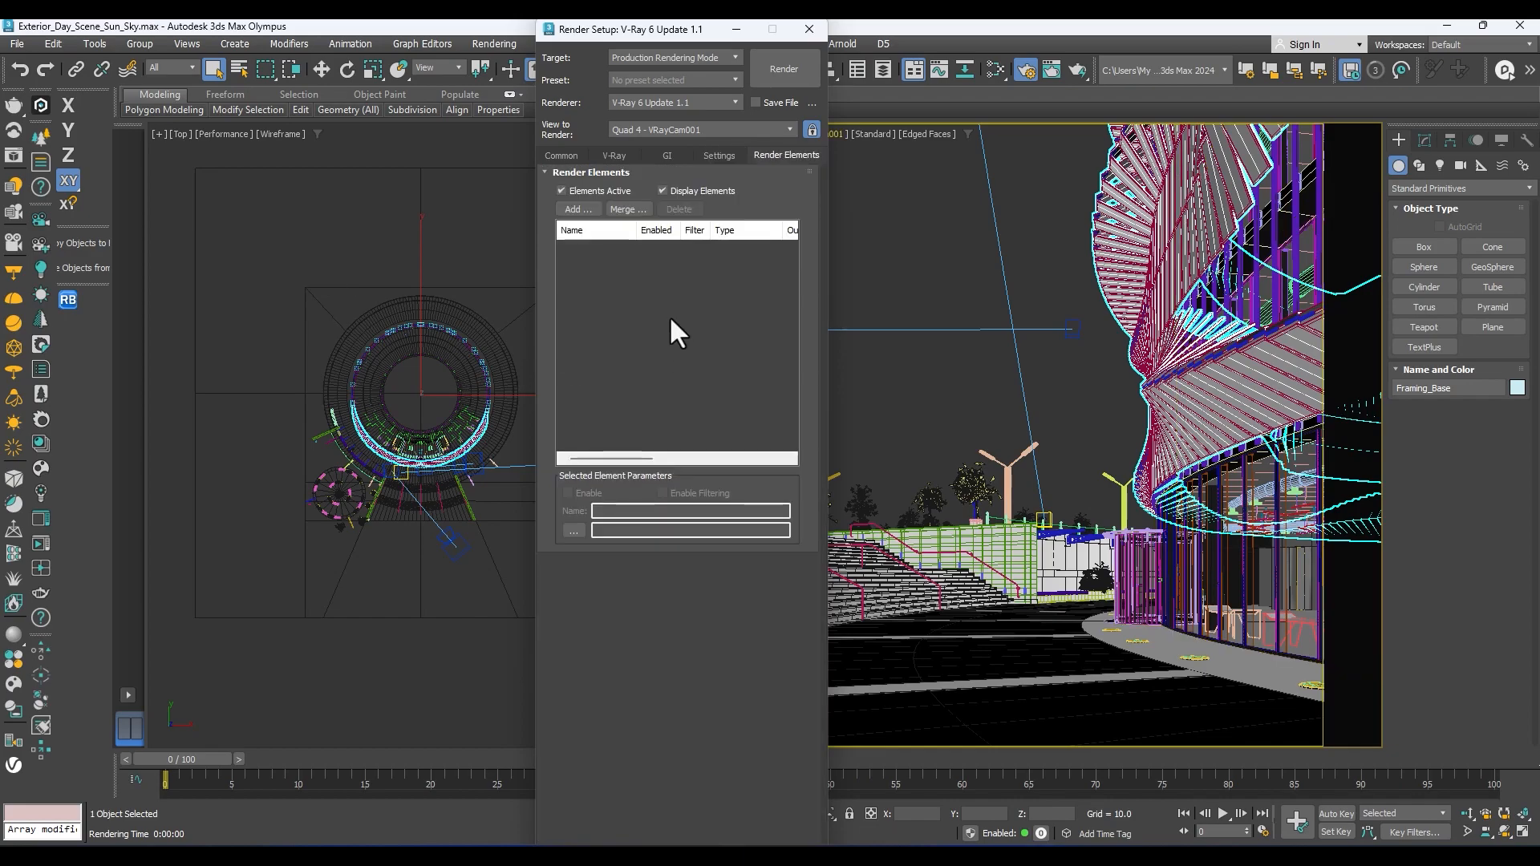
Add the VRayDenoiser, VRayLightMix and VRayReflection render elements to the scene
left_click(573, 208)
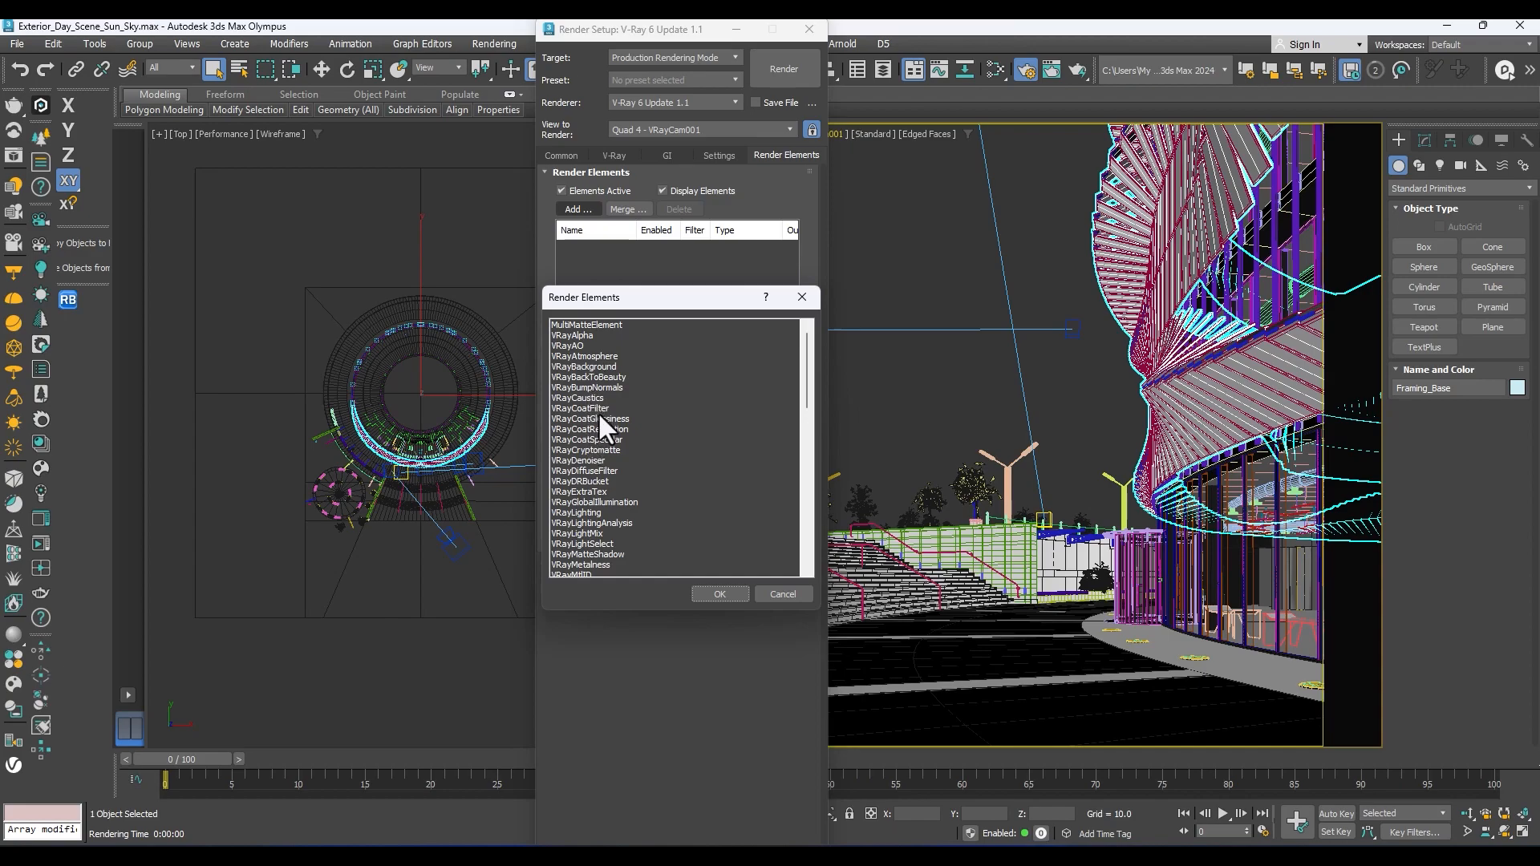
left_click(571, 459)
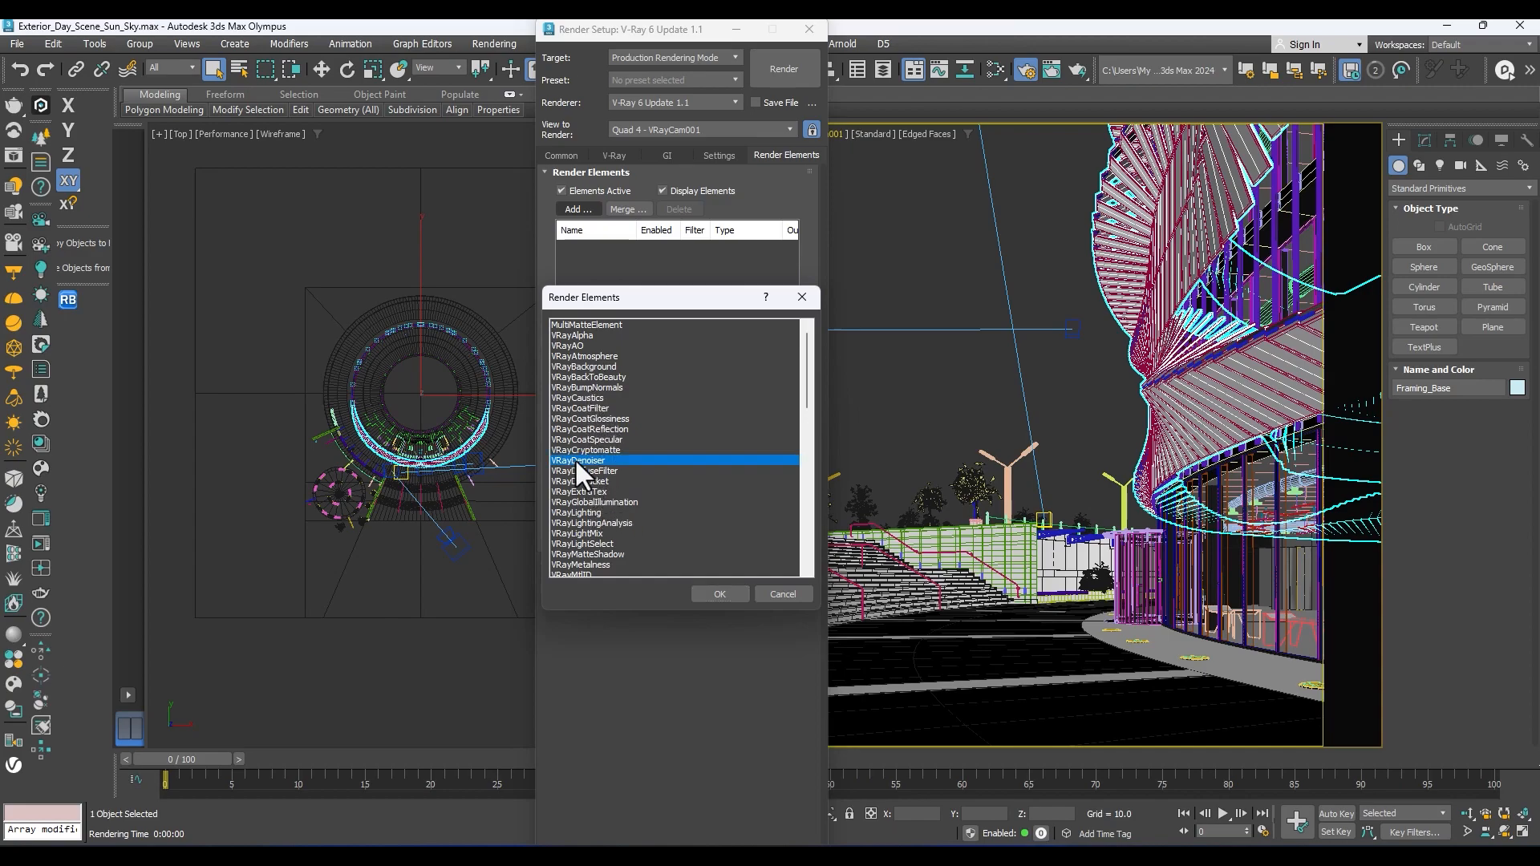
left_click(718, 592)
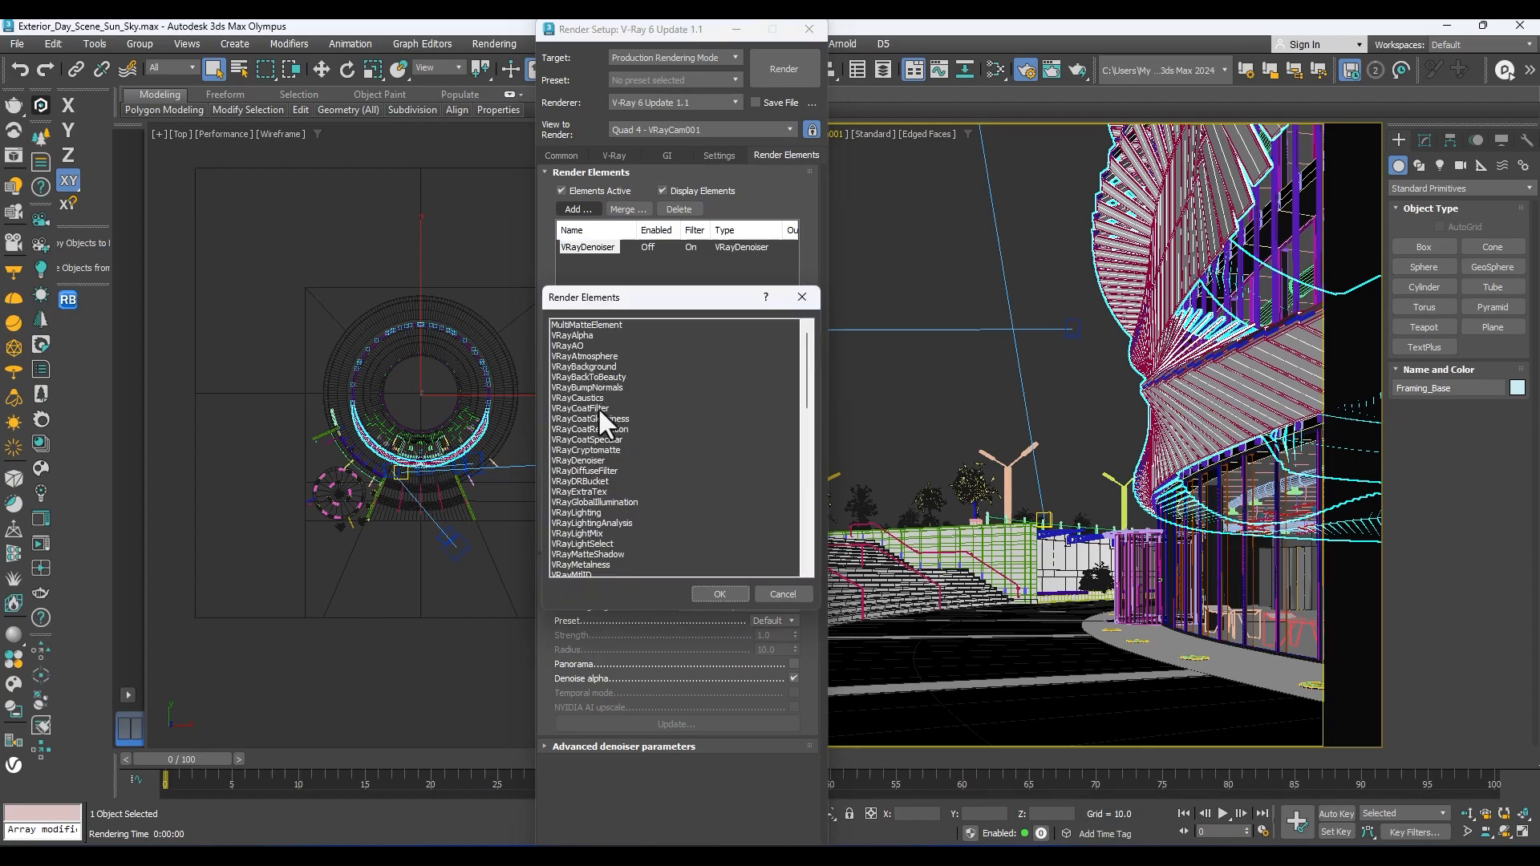
scroll(587, 491, "down", 4)
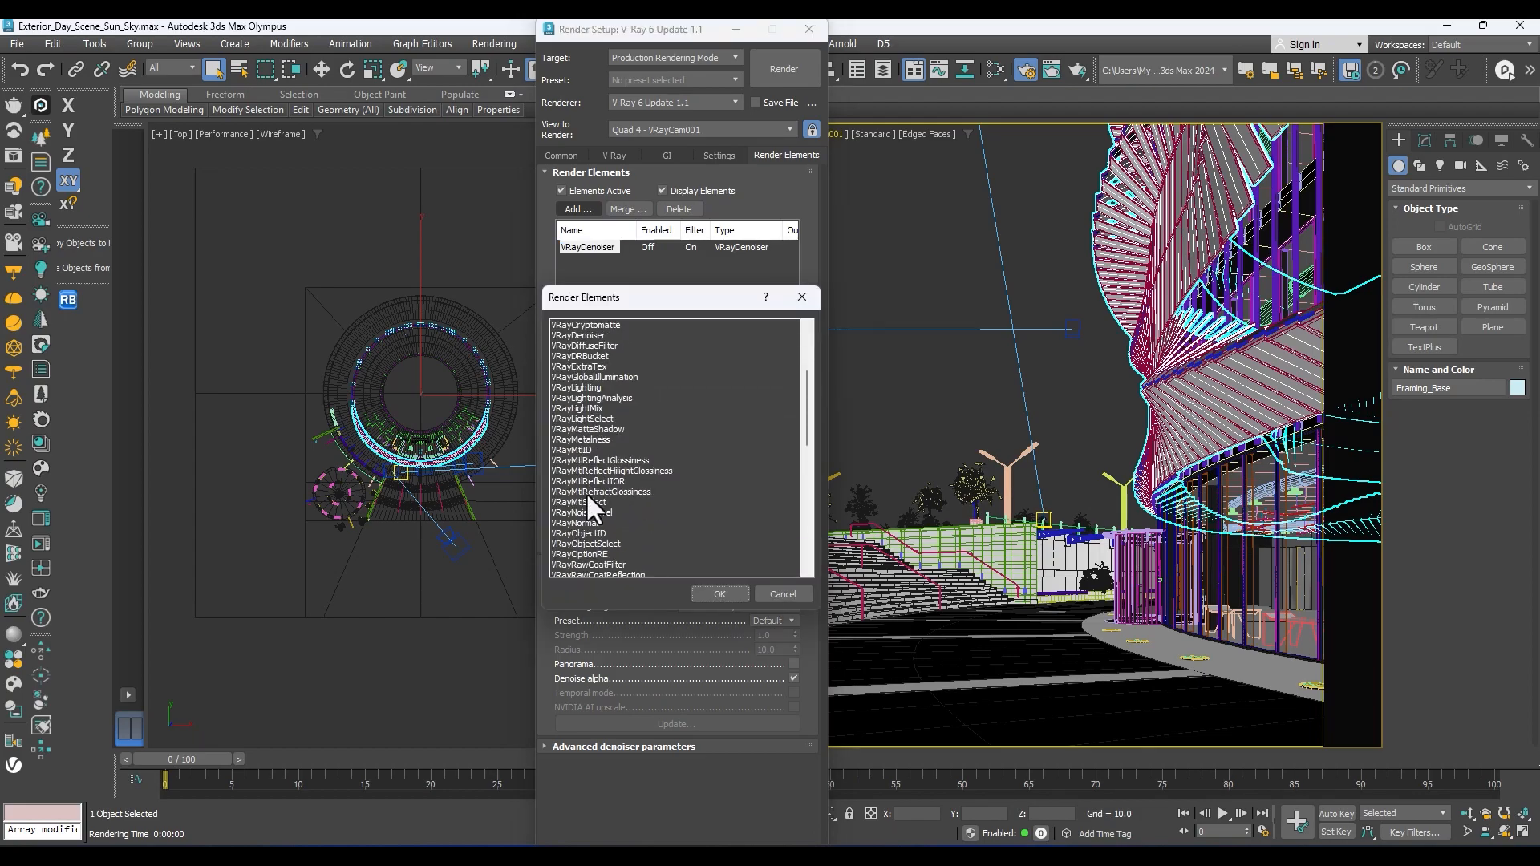
double_click(594, 409)
scroll(590, 419, "down", 9)
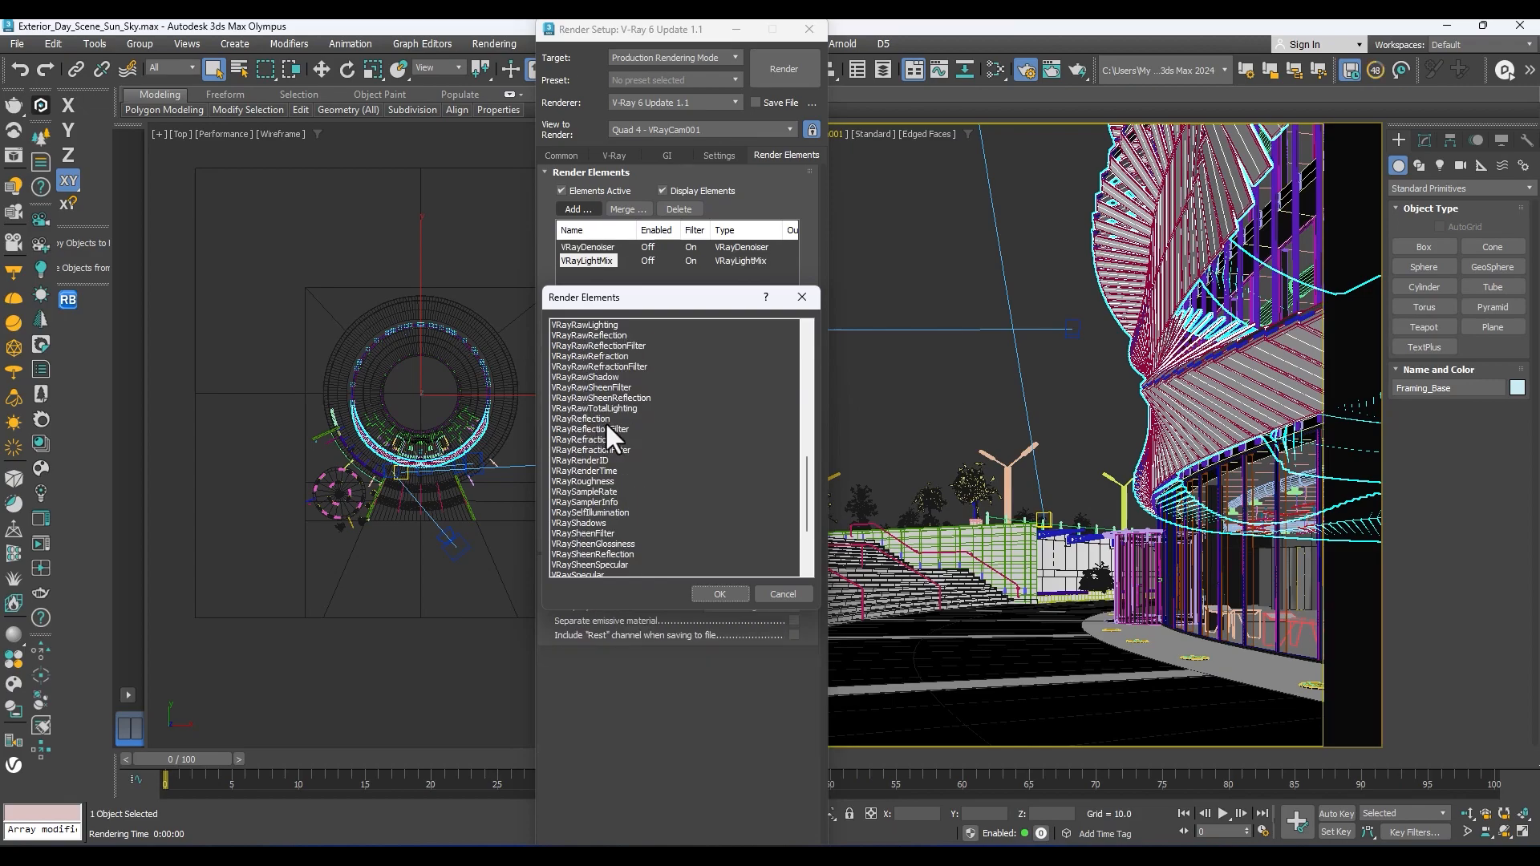
left_click(606, 417)
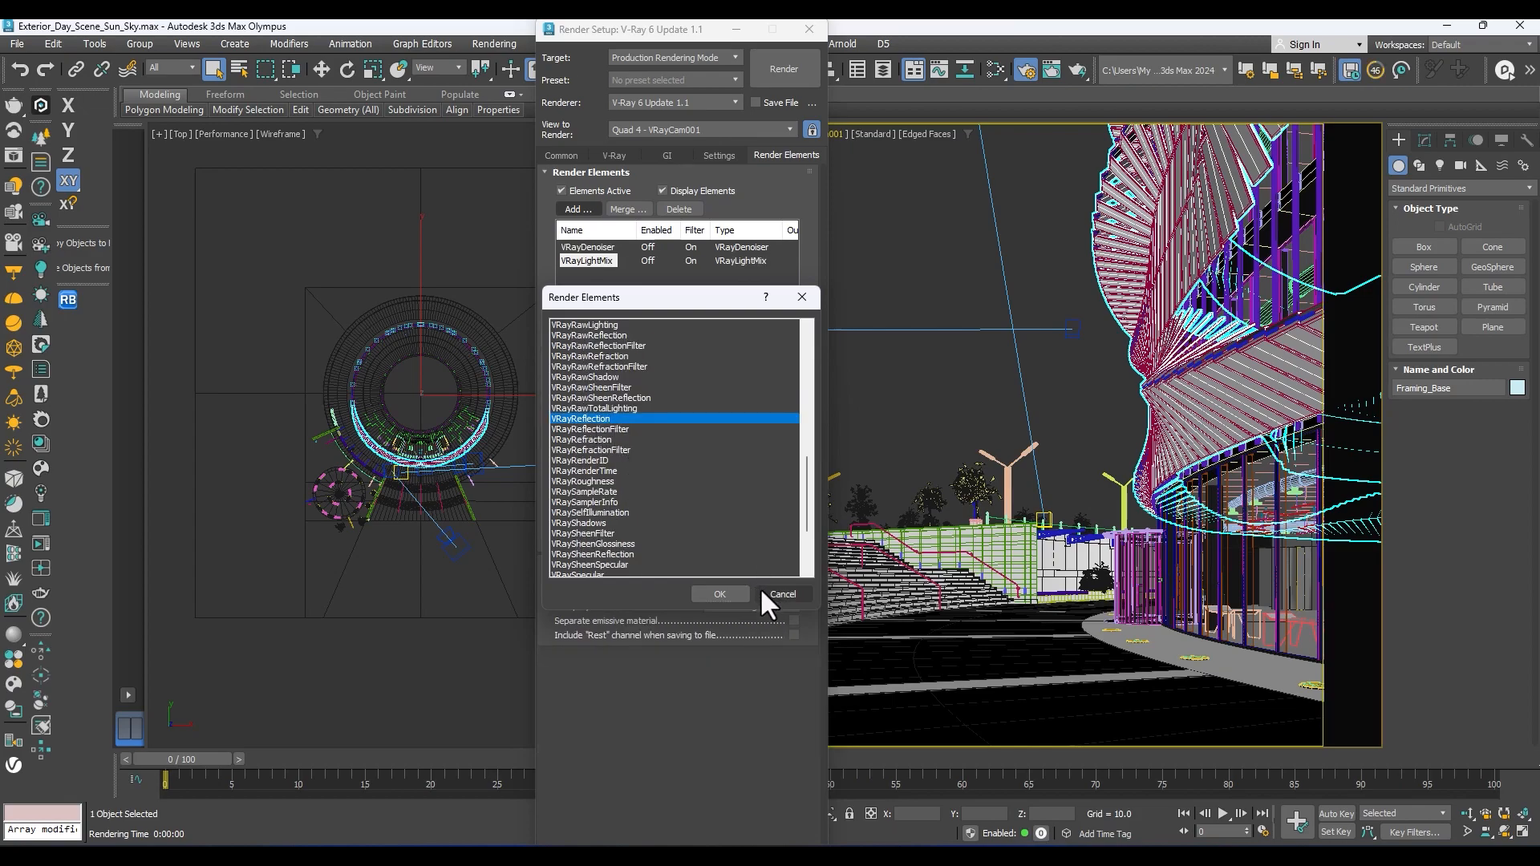
left_click(722, 593)
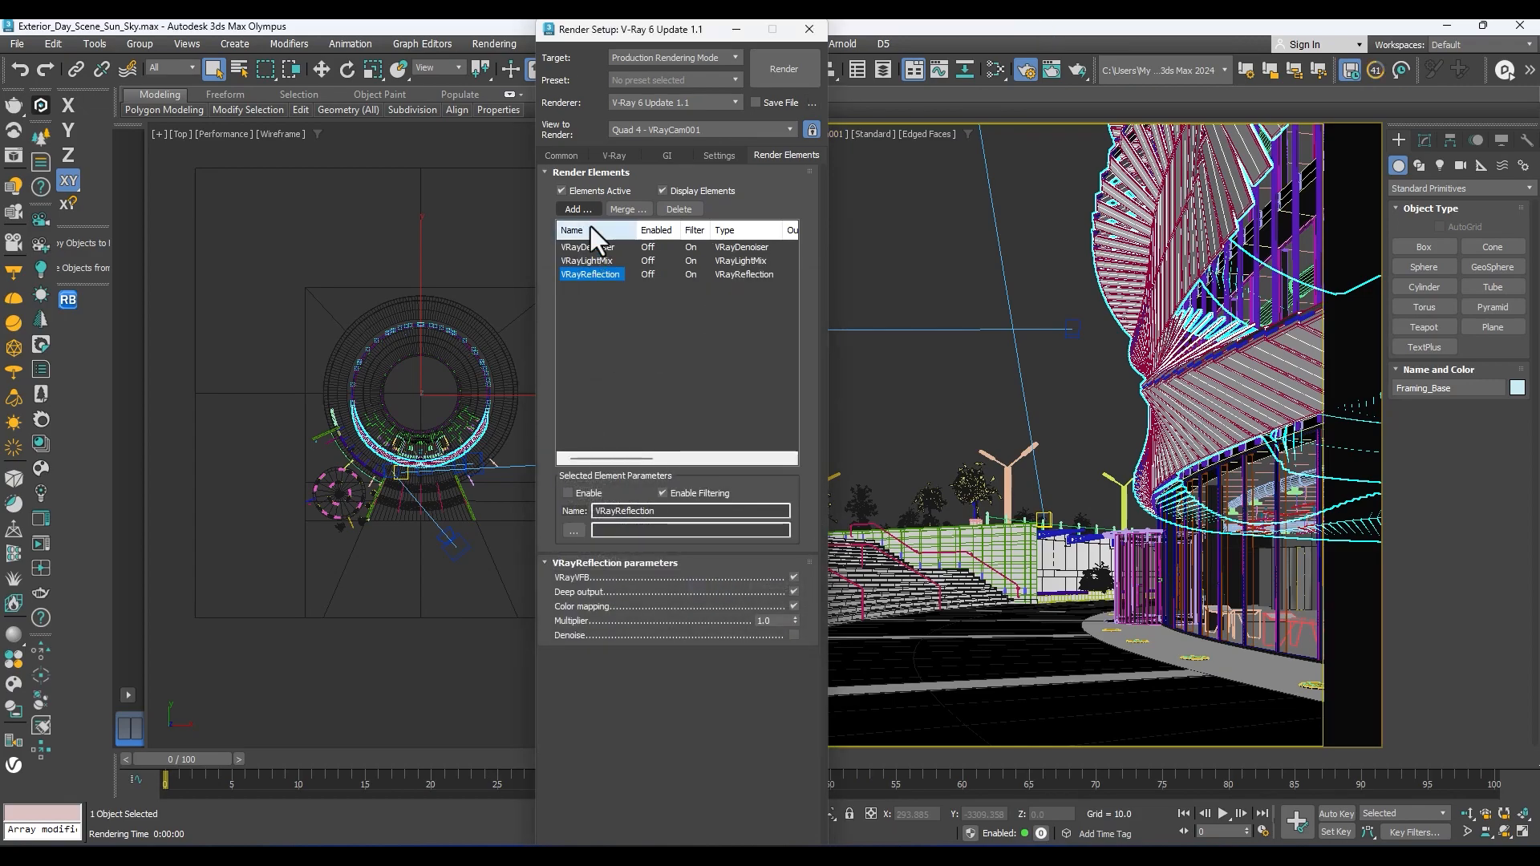
Render the VRayCam001 view and enlarge the V-Ray Frame Buffer to full screen
left_click(614, 156)
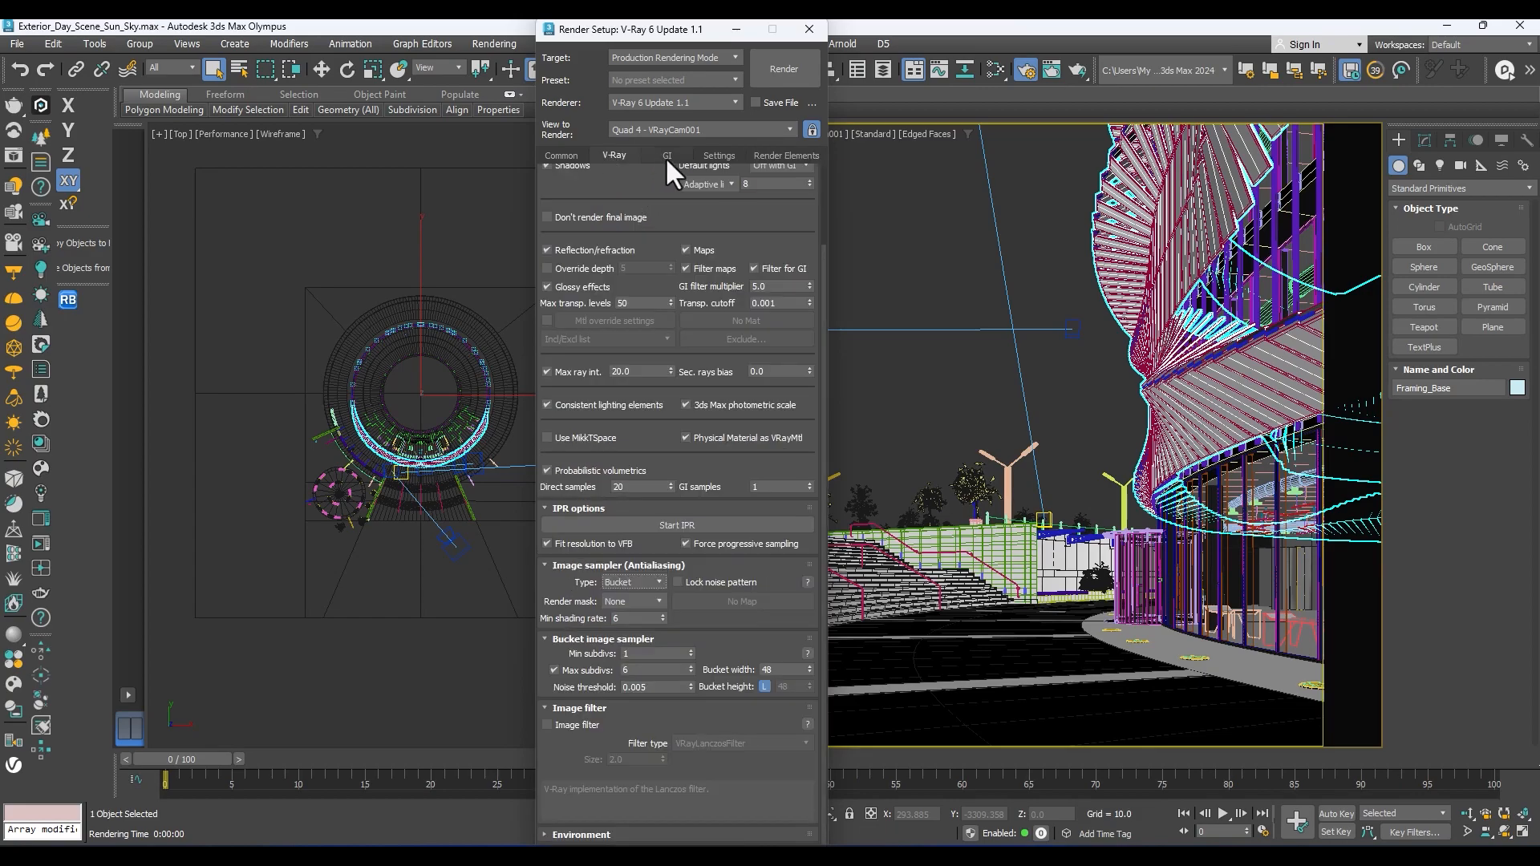
left_click(667, 156)
left_click(785, 78)
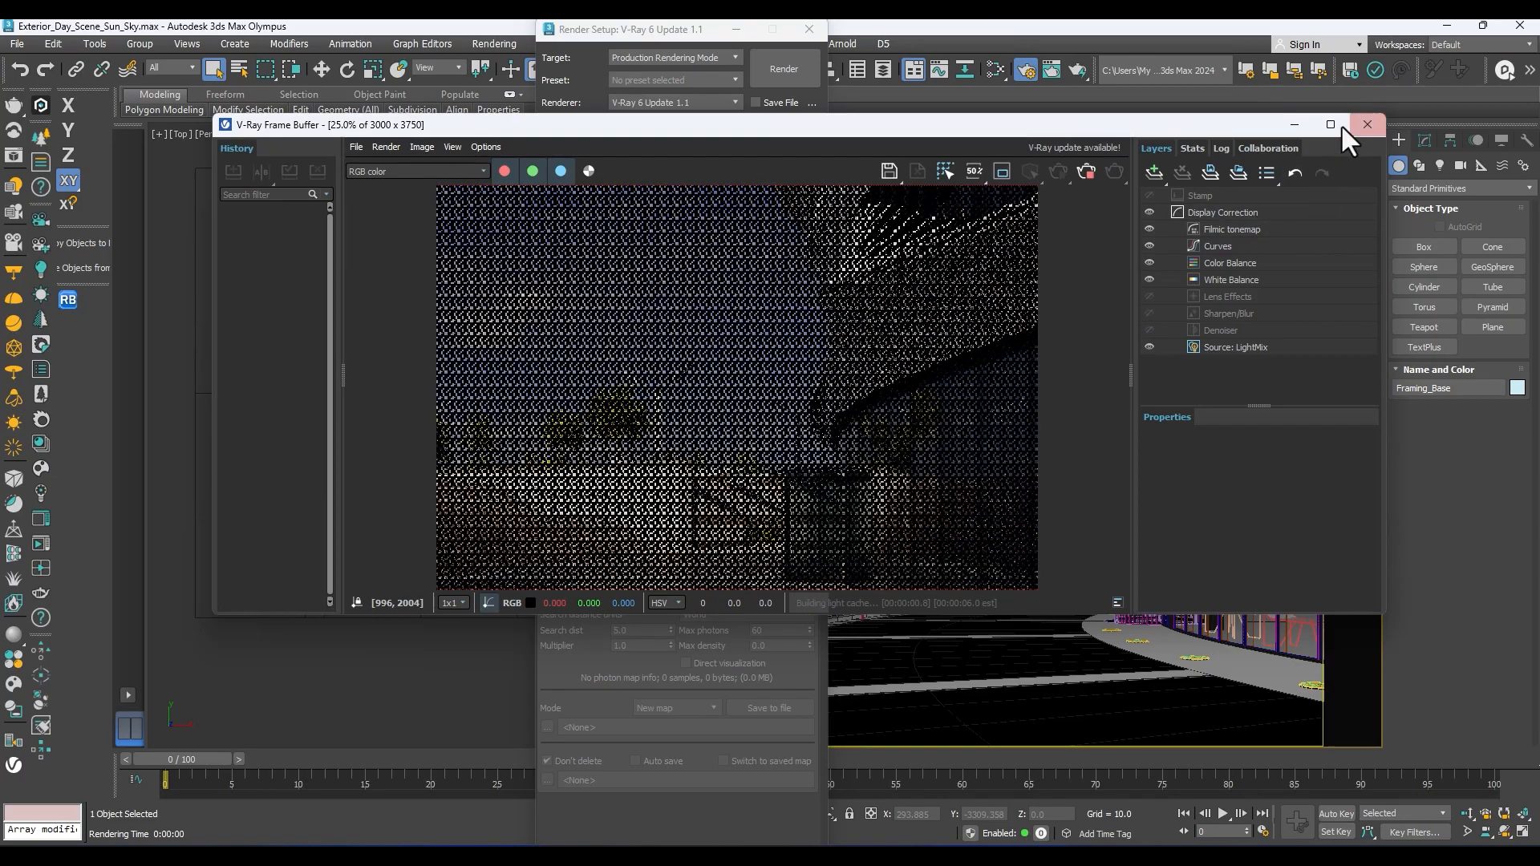
left_click(1330, 125)
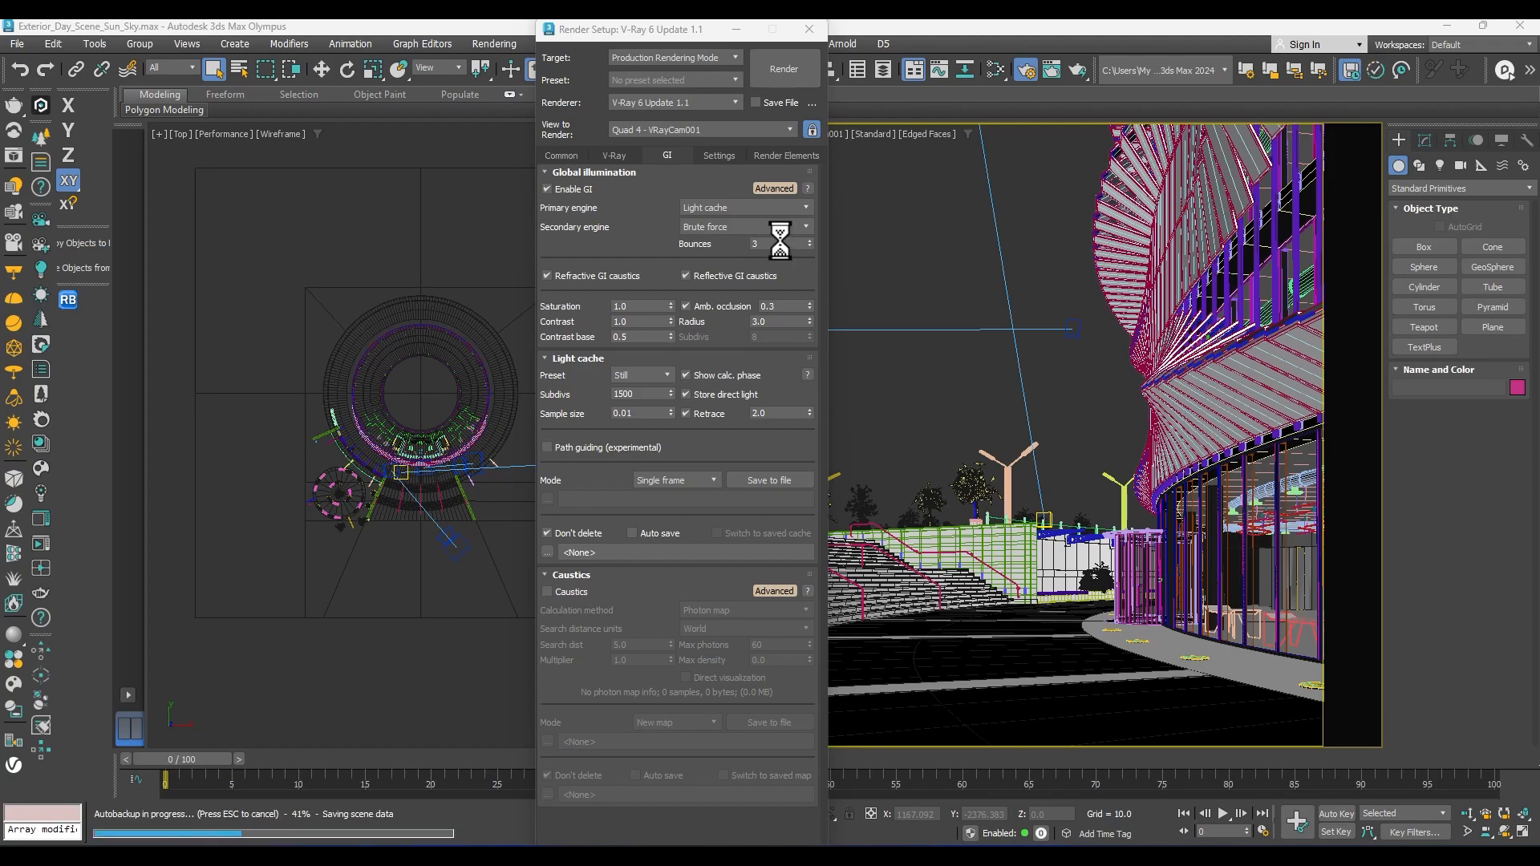
Save the render settings as a preset named "render preset" in New folder under E:\AVW\2024\VIDEOS\vRAY RENDER SETUP
left_click(639, 84)
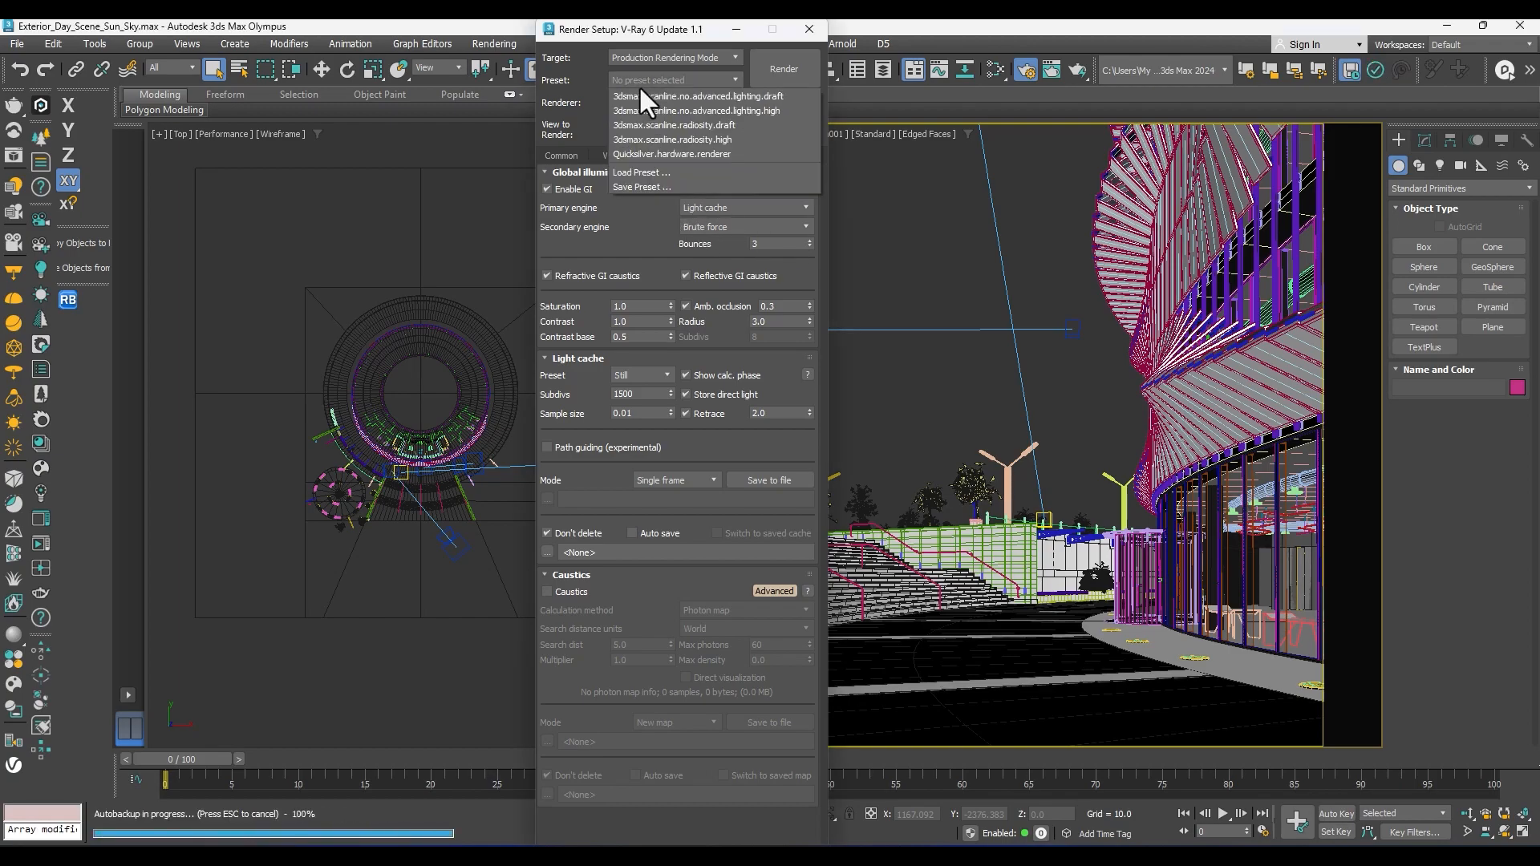
left_click(636, 188)
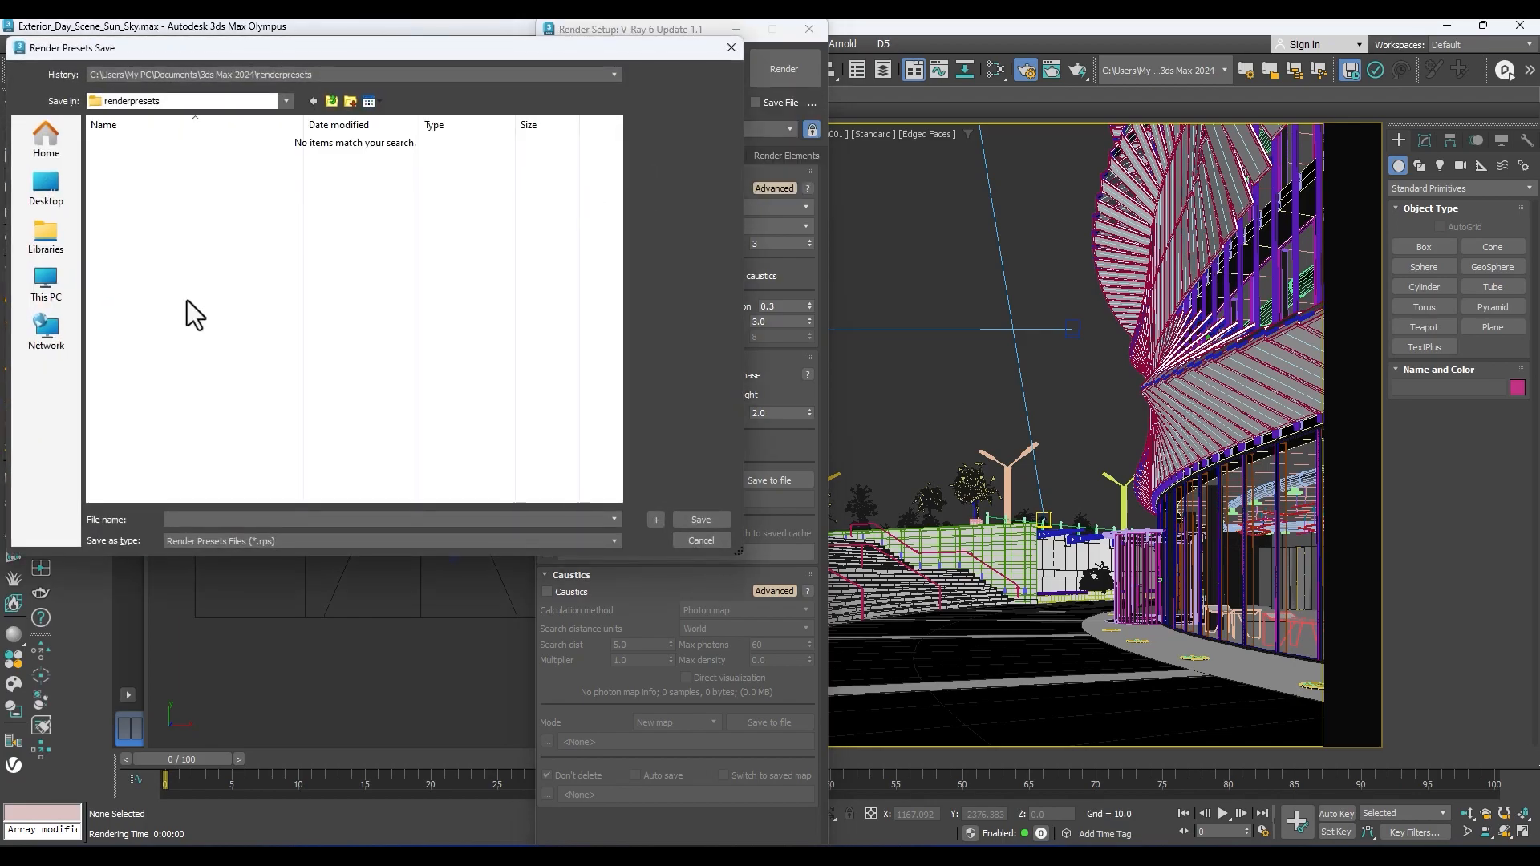
type("E:\\AVW\\2024\\VIDEOS\\vRAY RENDER SETUP")
left_click(700, 520)
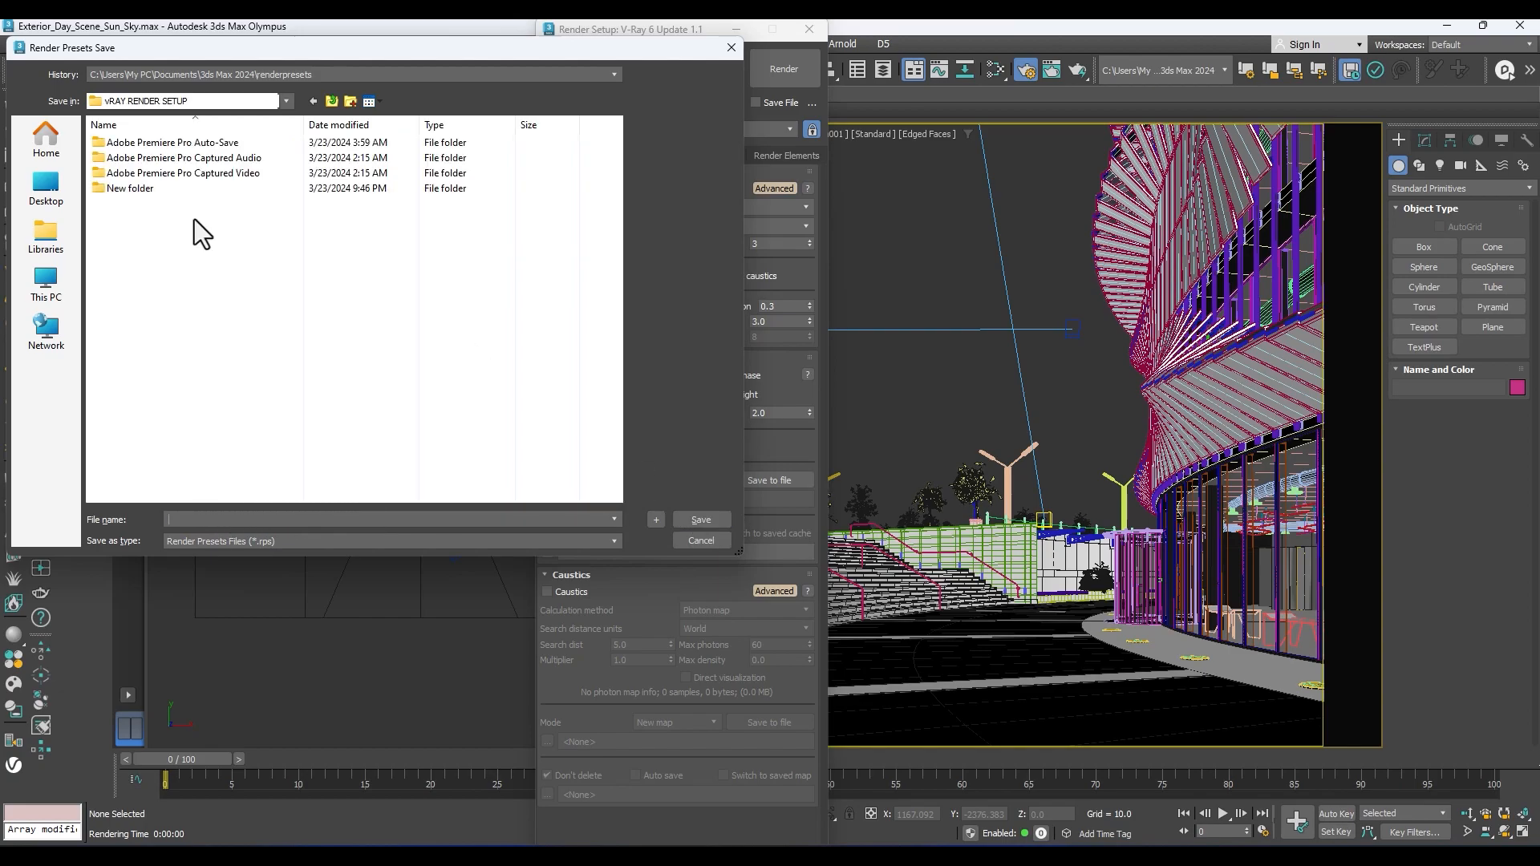
double_click(152, 196)
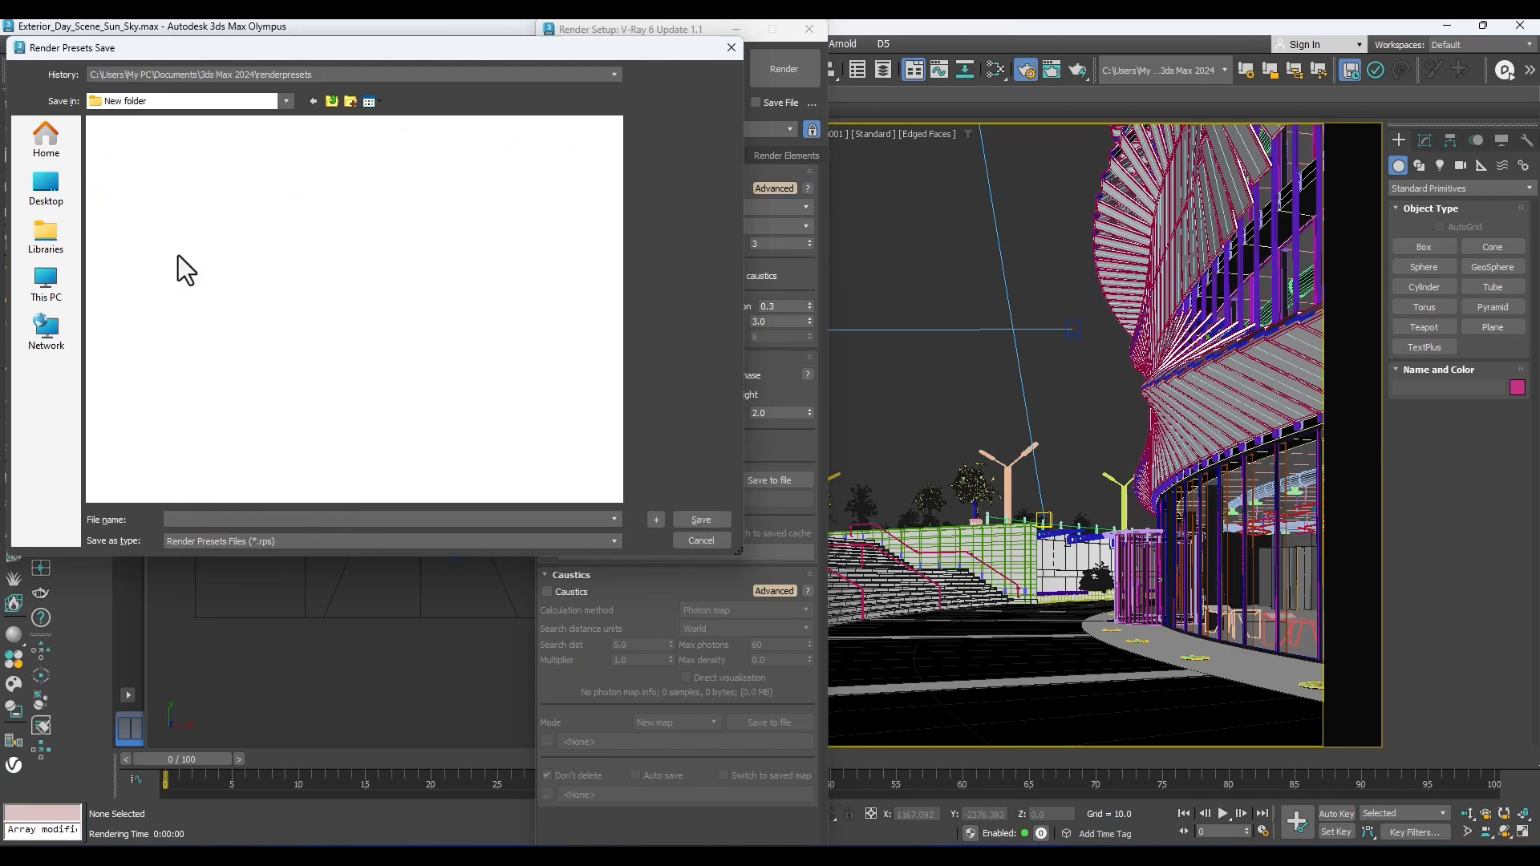
left_click(255, 519)
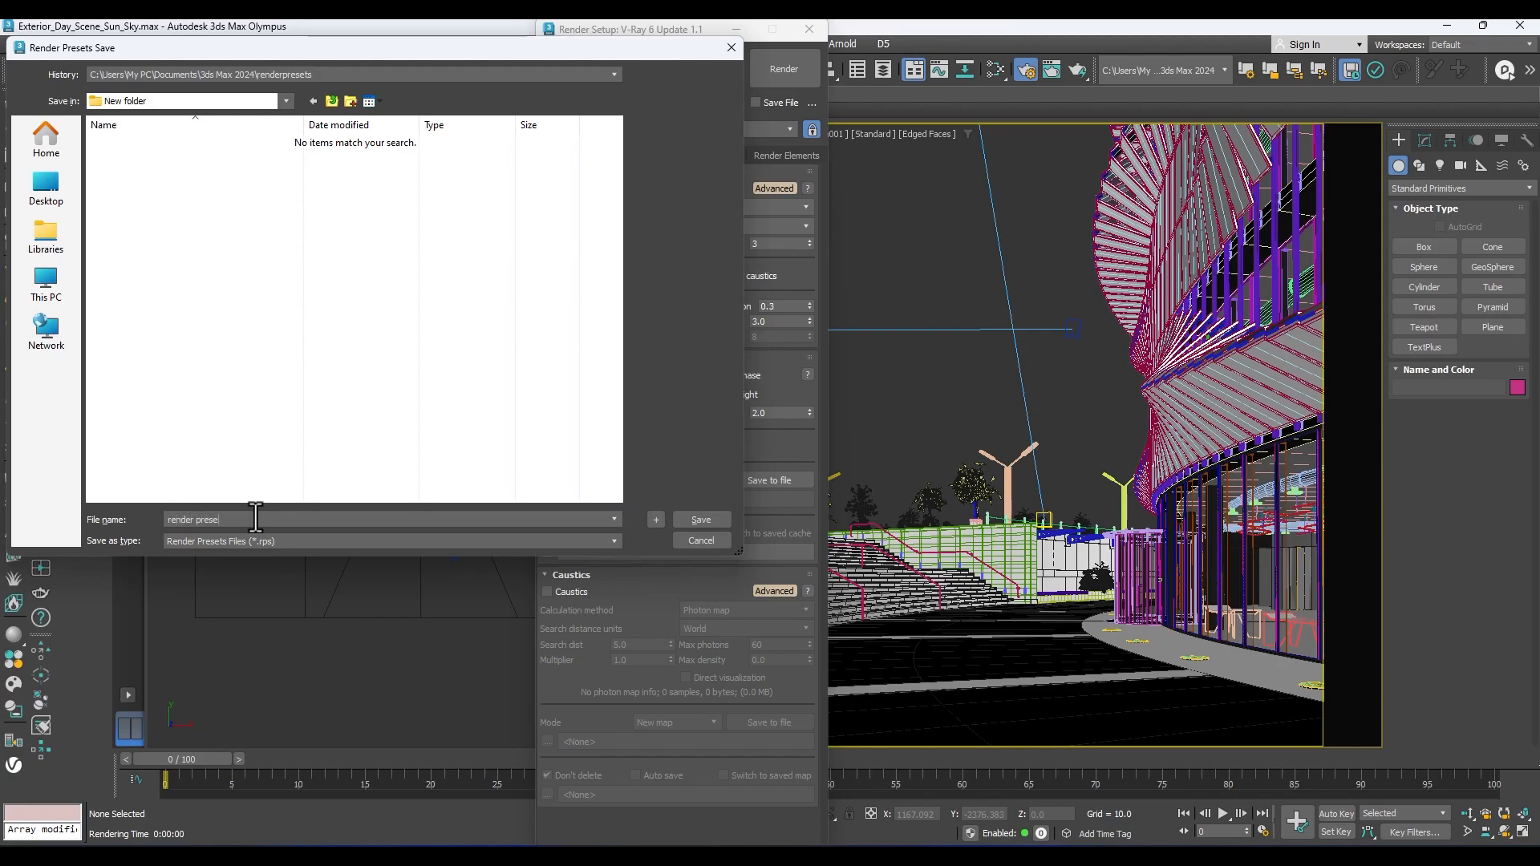
left_click(705, 519)
left_click(855, 745)
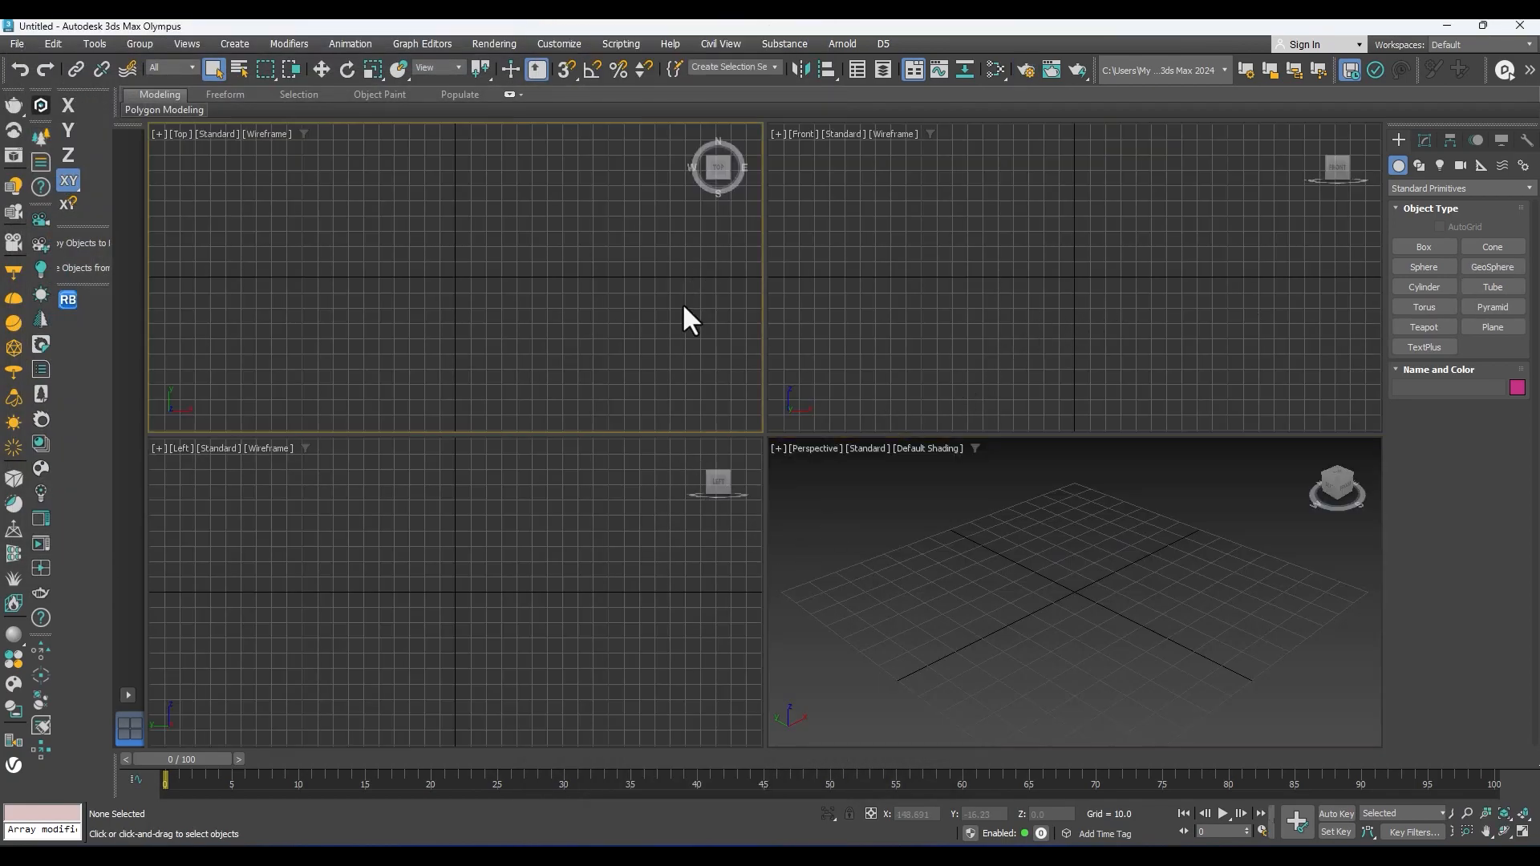
Open the render setup in the new untitled scene and set the renderer to V-Ray 6 Update 1.1
scroll(592, 353, "down", 5)
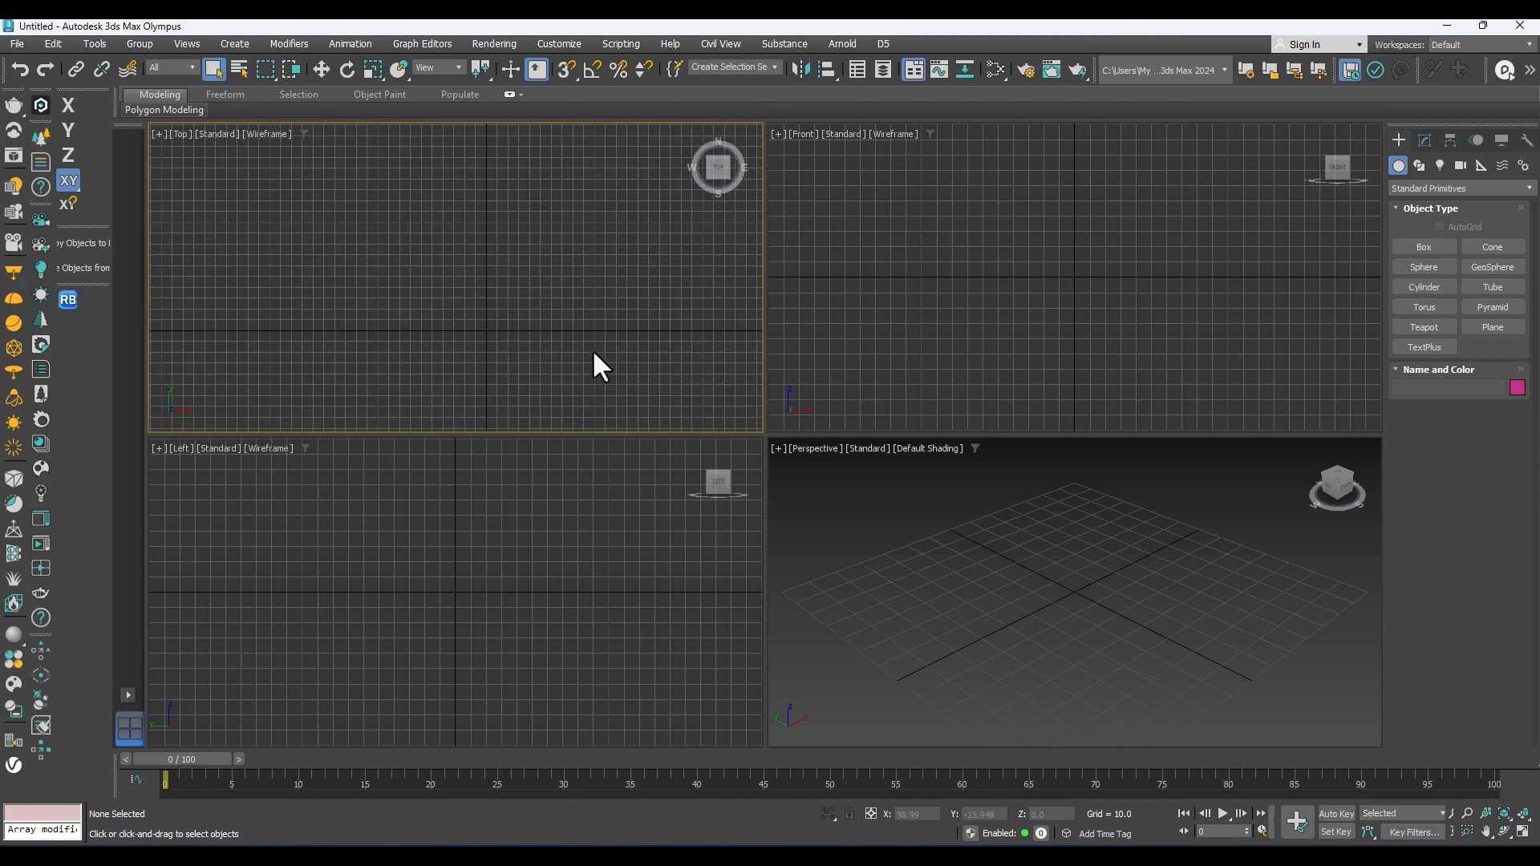
key("F10")
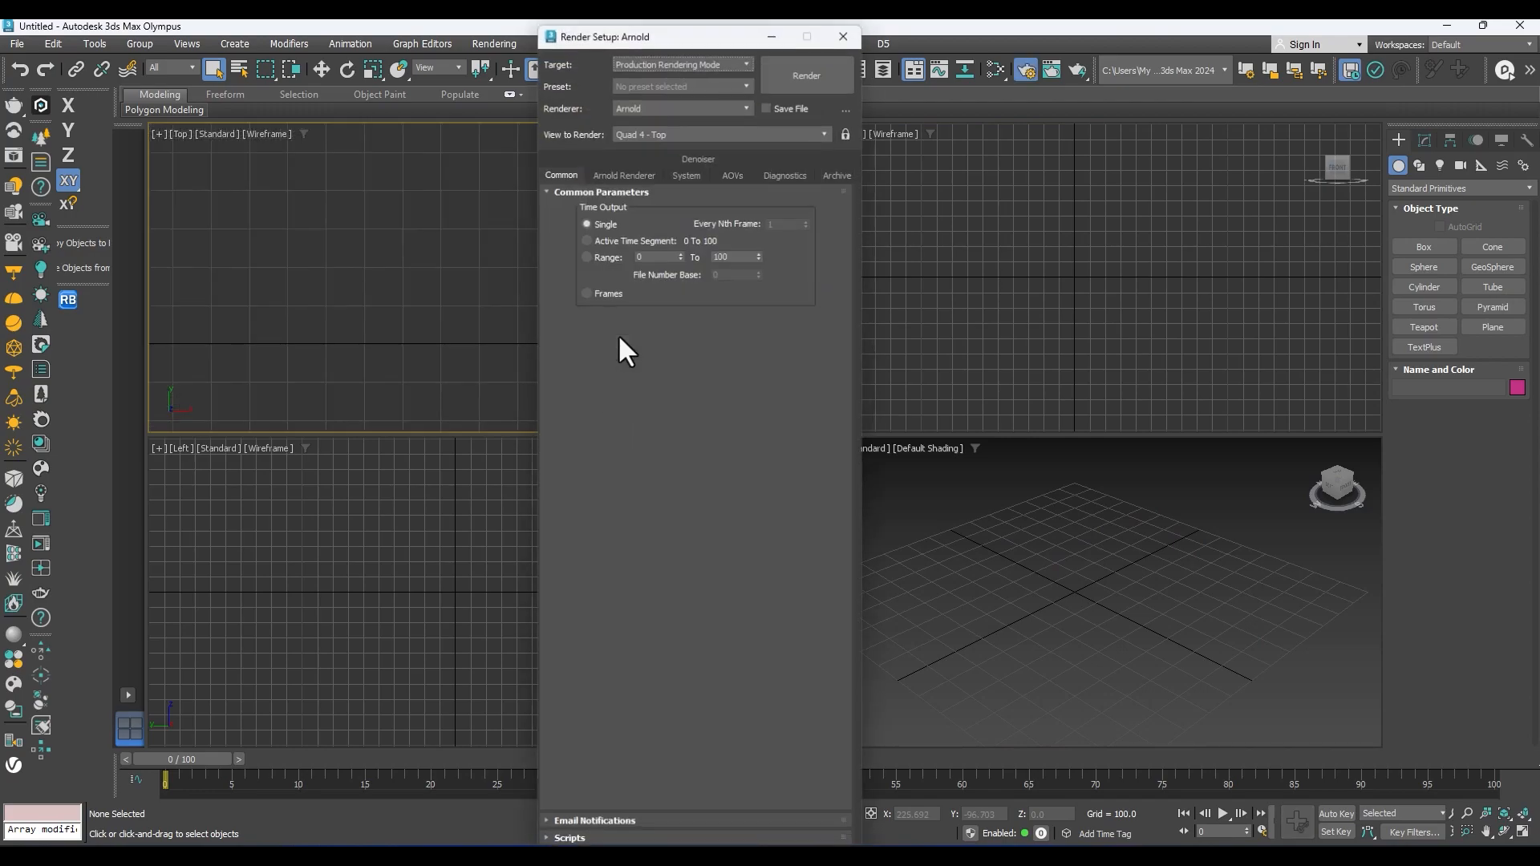
left_click(666, 102)
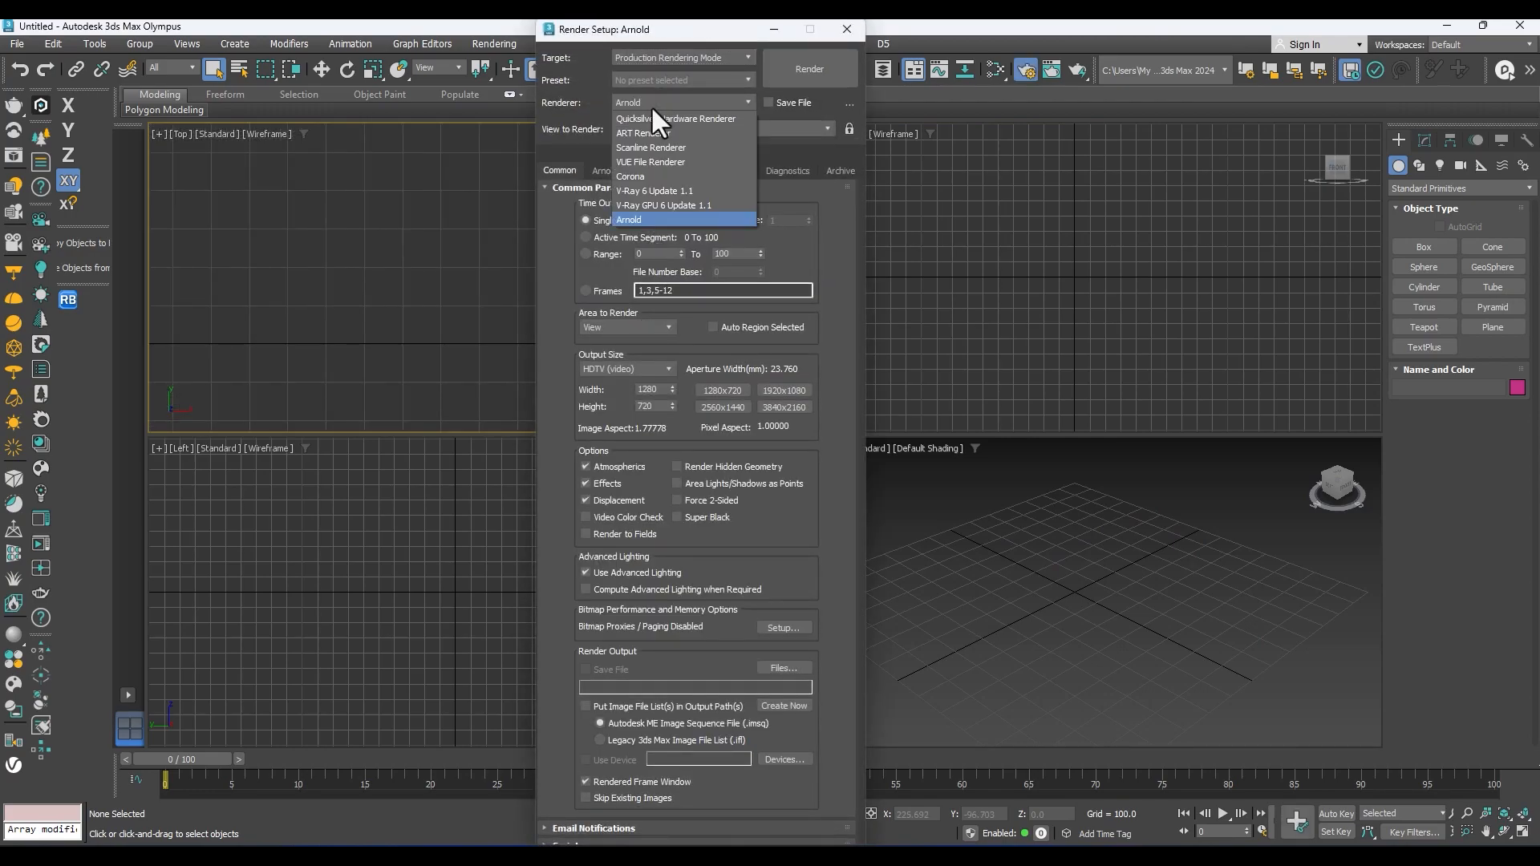
left_click(665, 192)
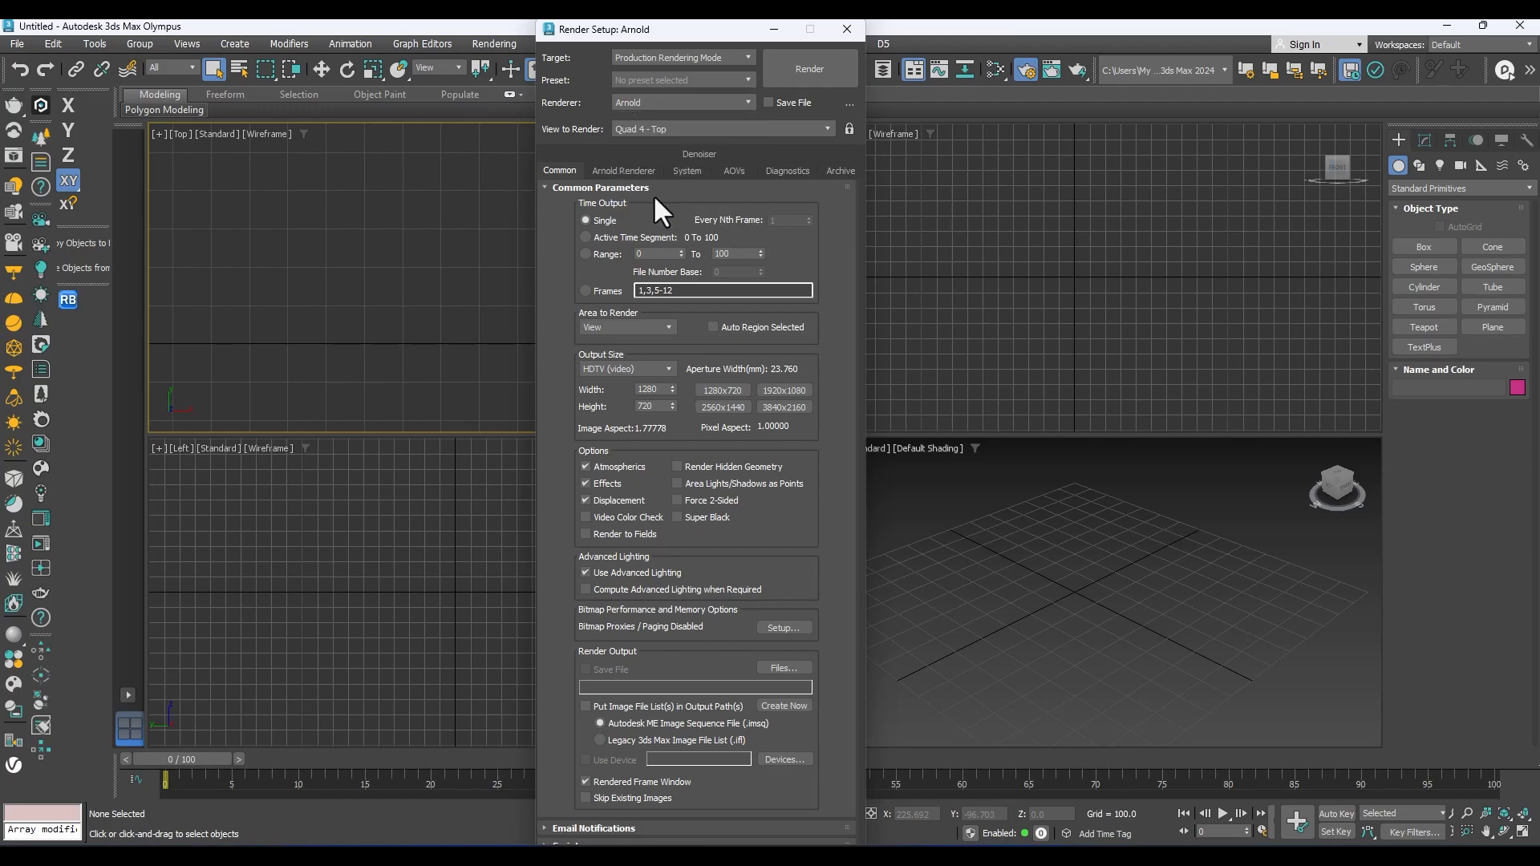
Load "render preset" from New folder under E:\AVW\2024\VIDEOS\vRAY RENDER SETUP with all categories, and review its GI, V-Ray and Common settings
left_click(652, 80)
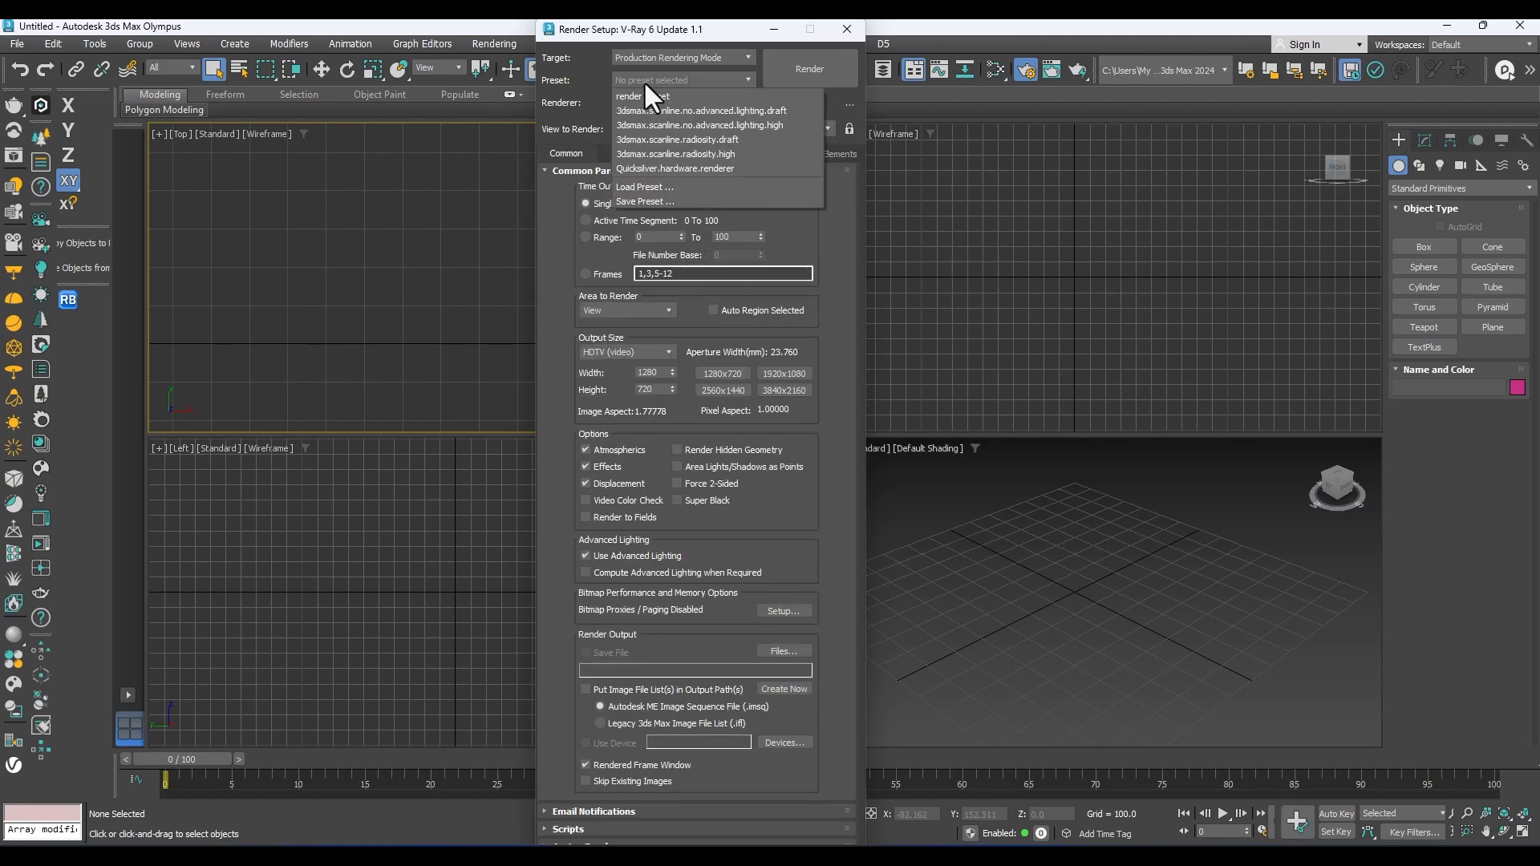
left_click(652, 192)
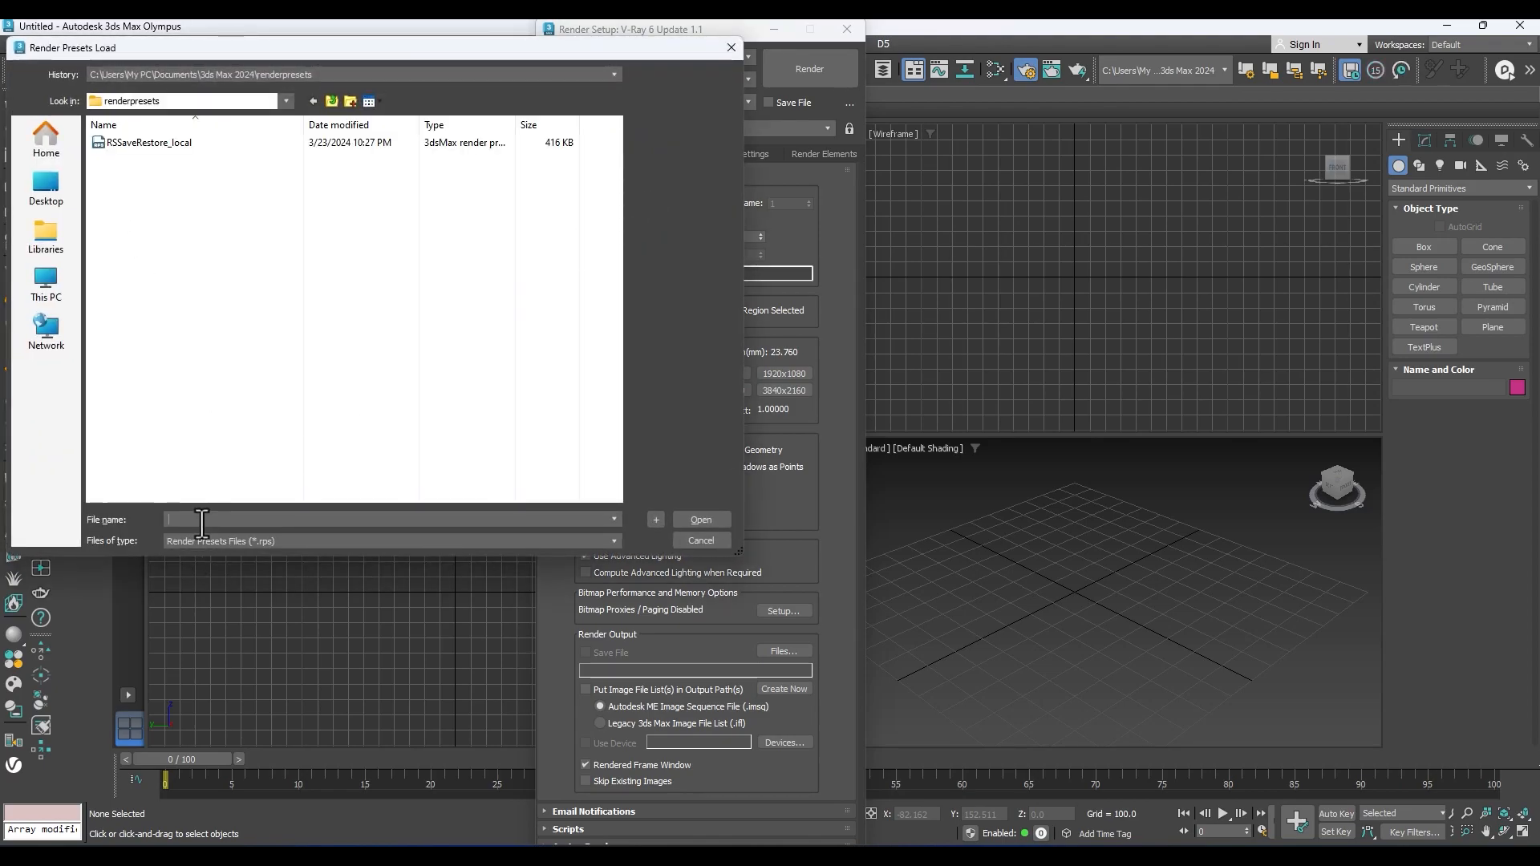
type("E:\\AVW\\2024\\VIDEOS\\vRAY RENDER SETUP")
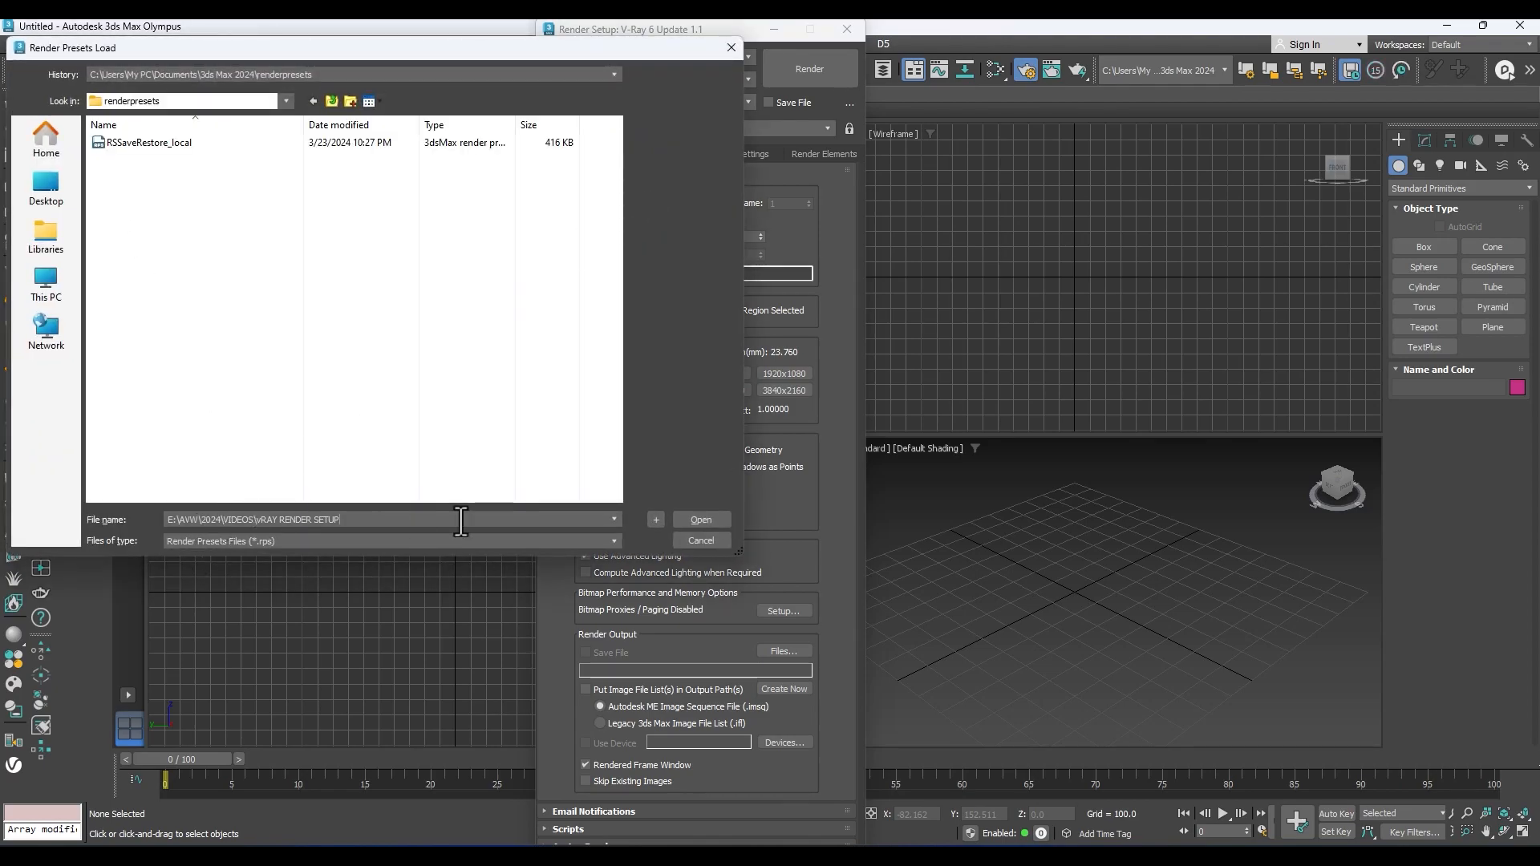
left_click(700, 521)
left_click(147, 190)
double_click(147, 189)
left_click(140, 143)
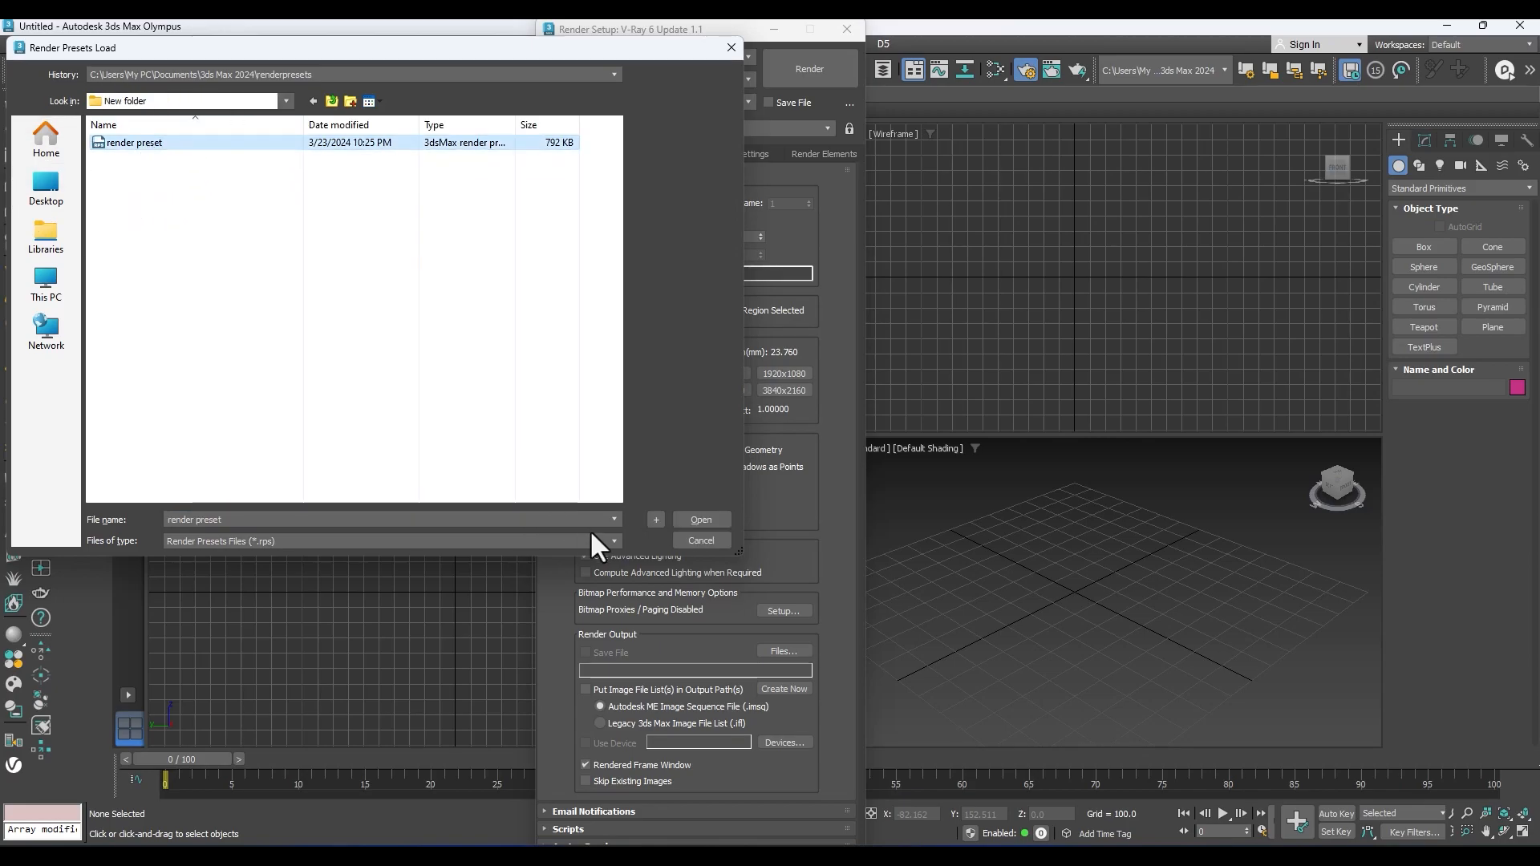
left_click(703, 521)
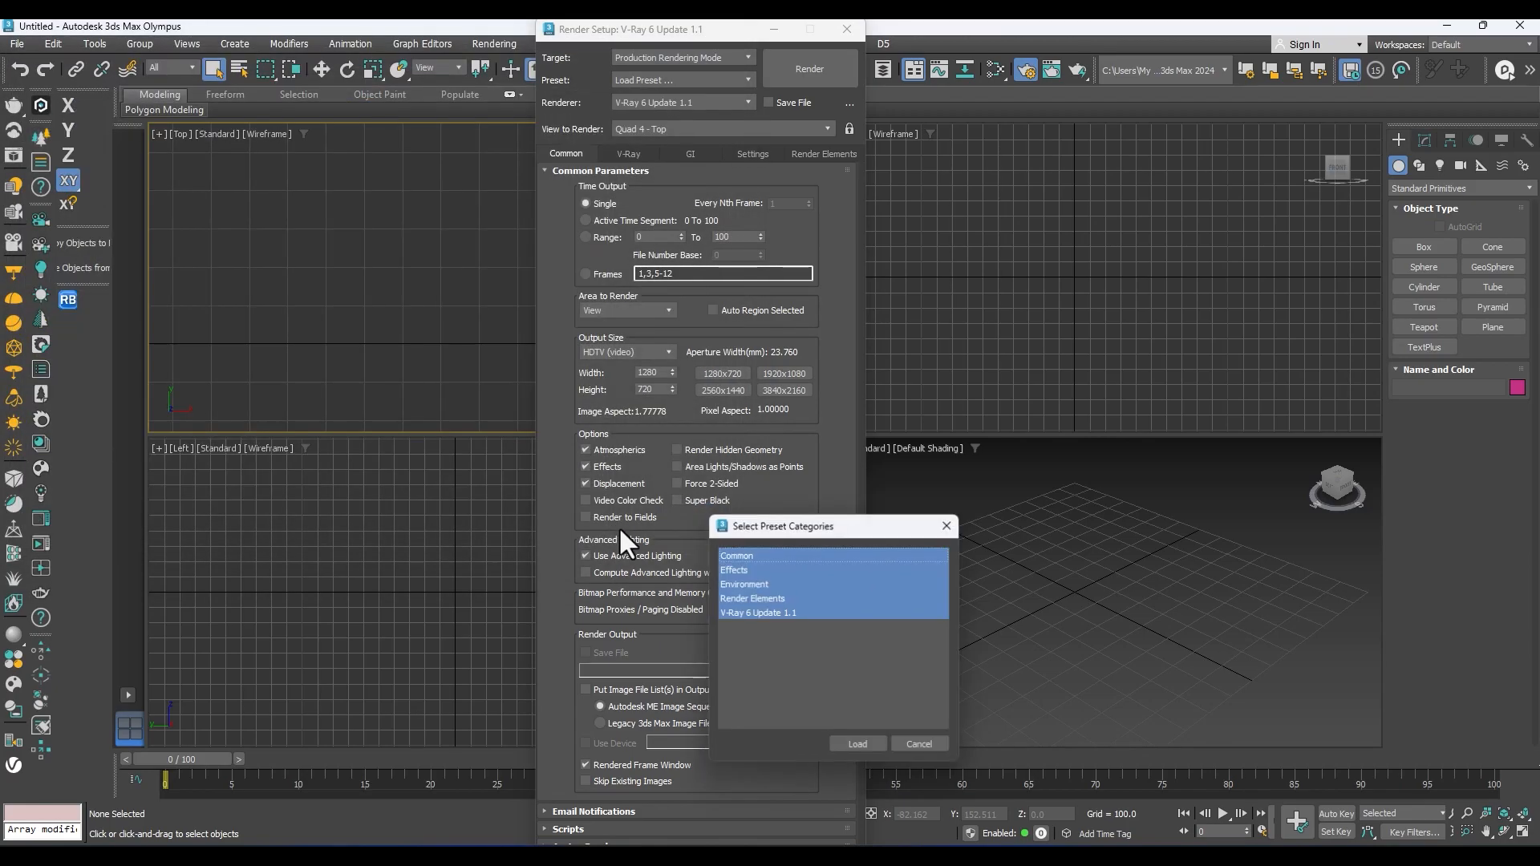
left_click(858, 745)
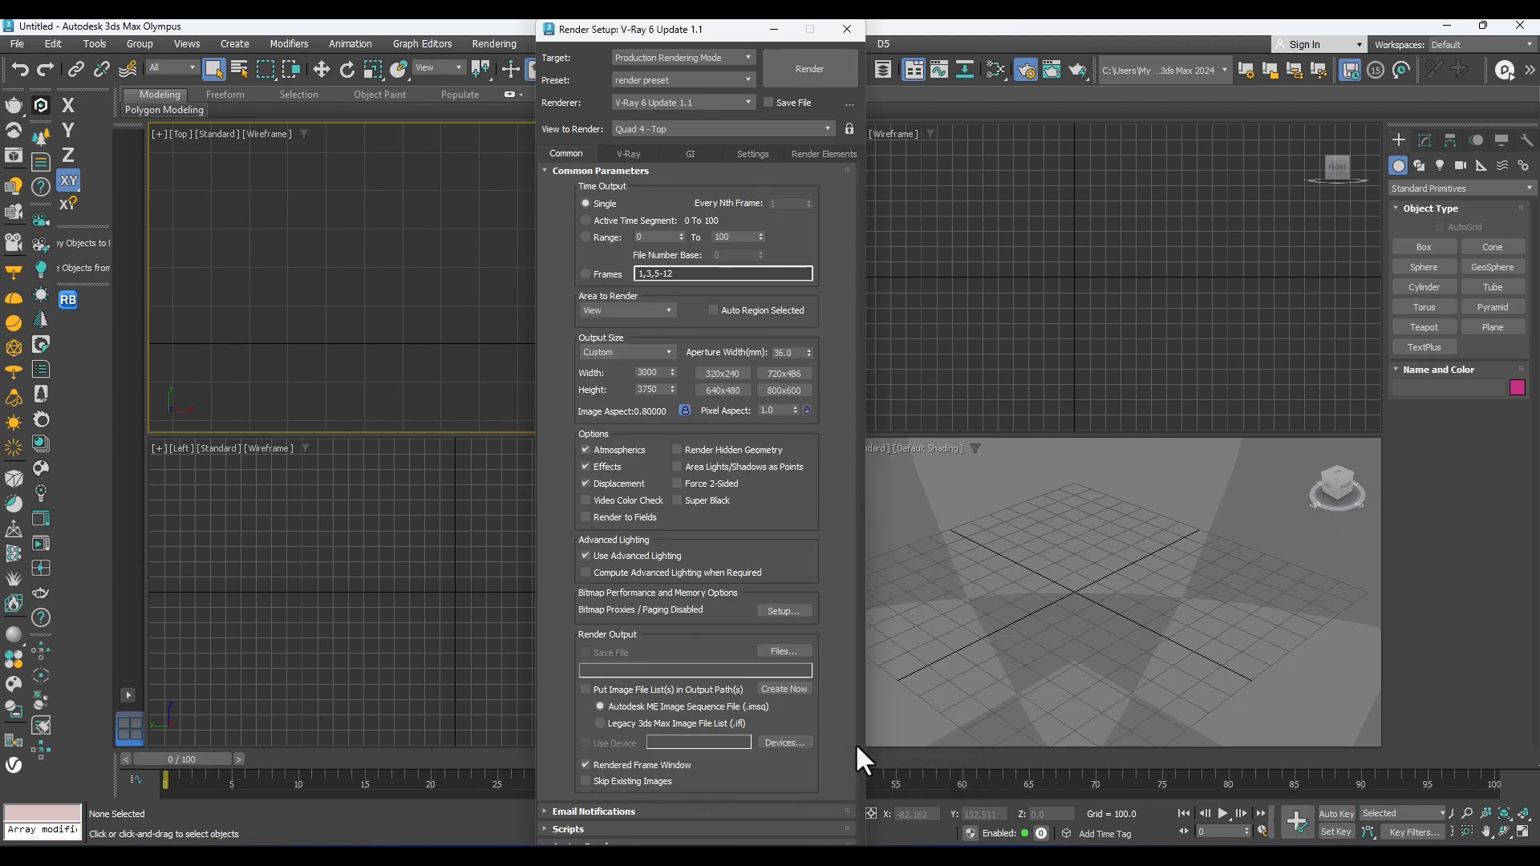
left_click(690, 155)
left_click(591, 155)
left_click(618, 156)
left_click(582, 156)
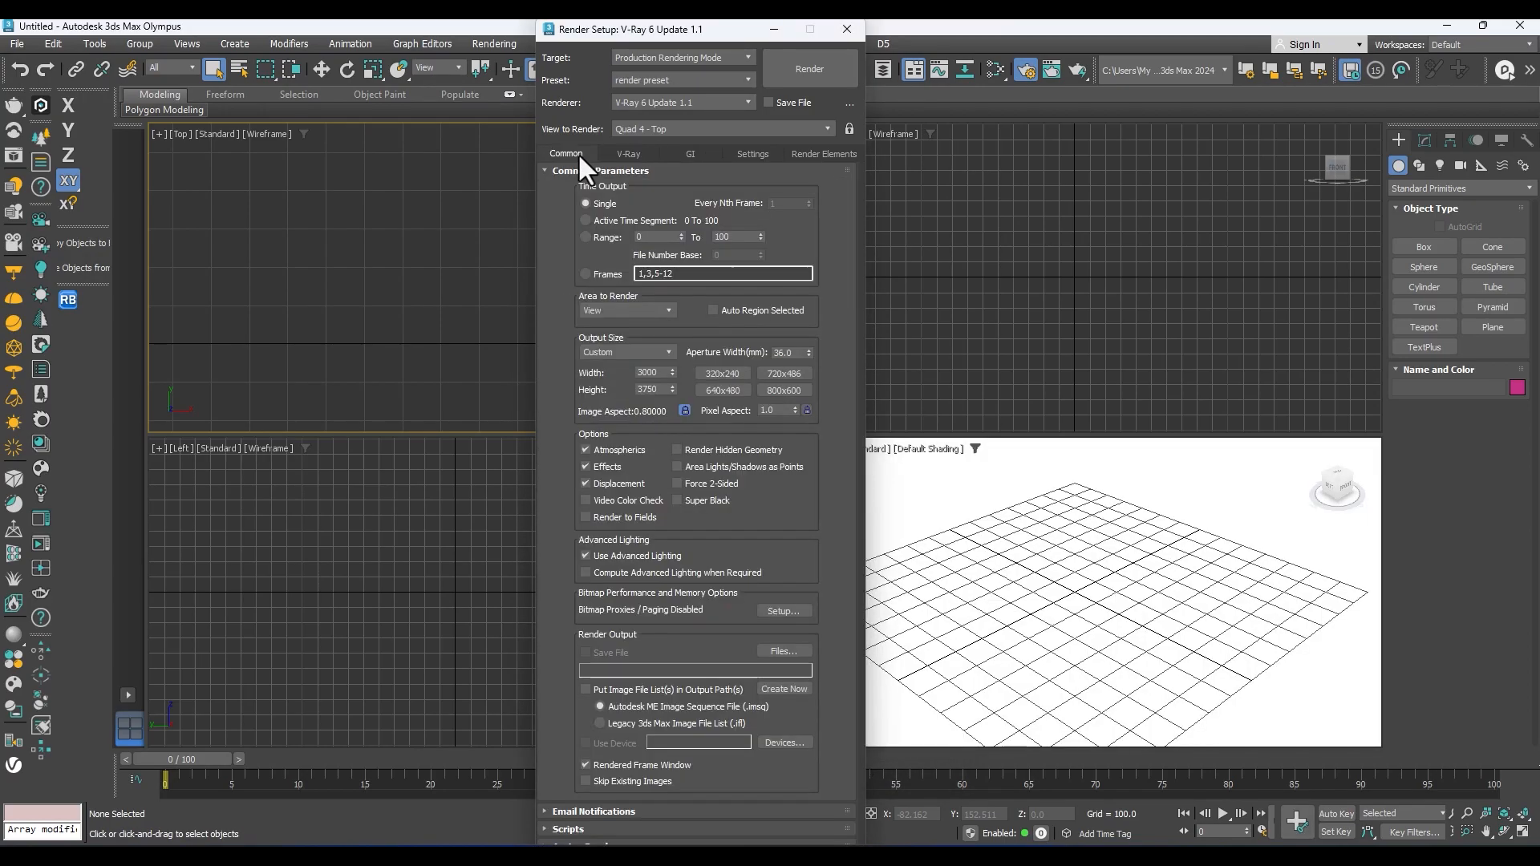